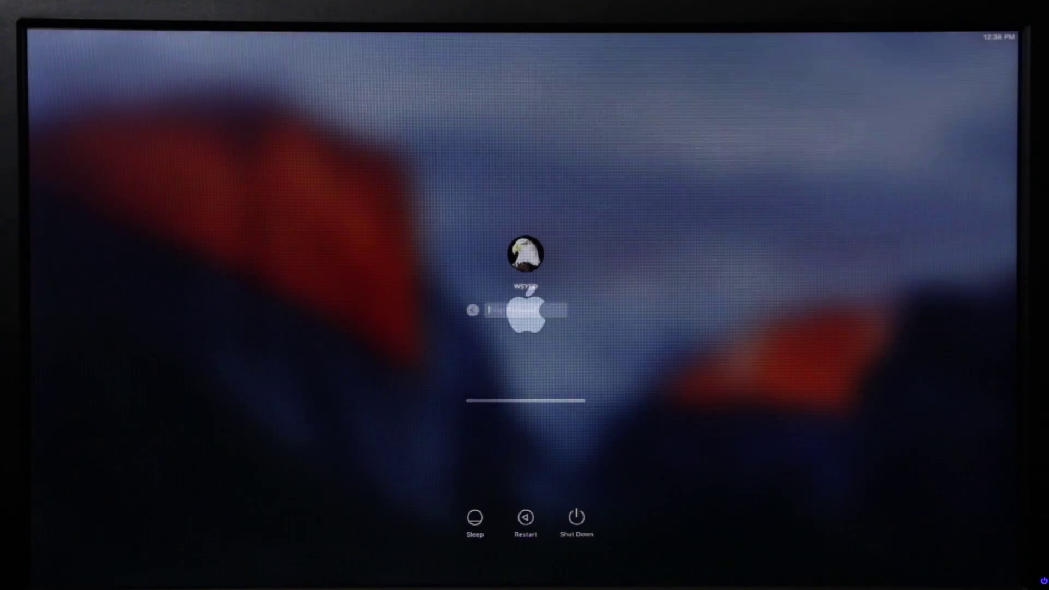
Log in at the macOS login screen by submitting the account password
key("Return")
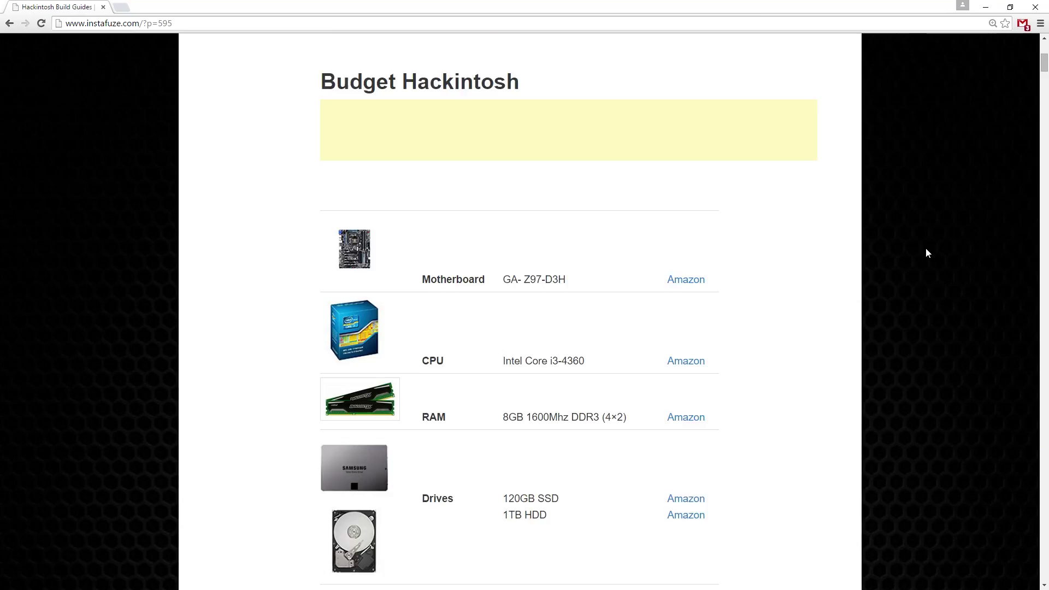
scroll(927, 253, "down", 20)
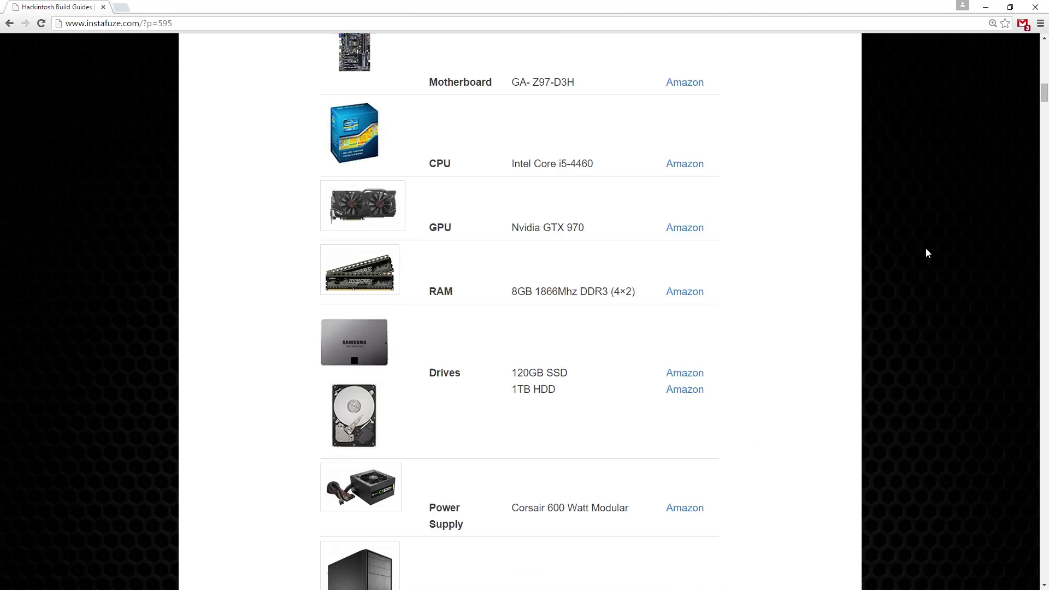
scroll(928, 253, "down", 20)
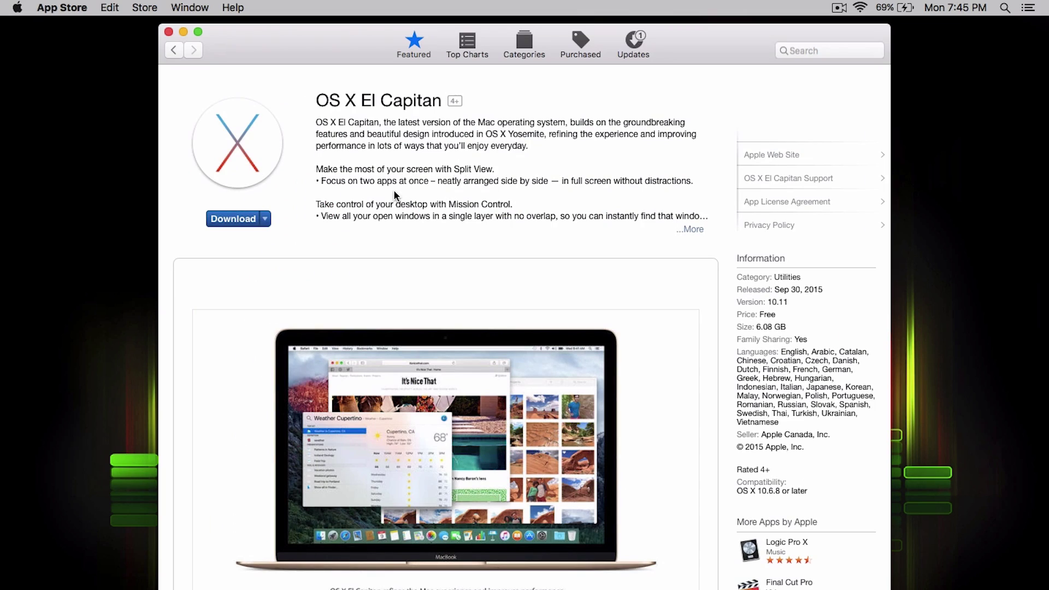
Start the OS X El Capitan download in the Mac App Store, then switch to the tonymacx86 downloads page
left_click(251, 229)
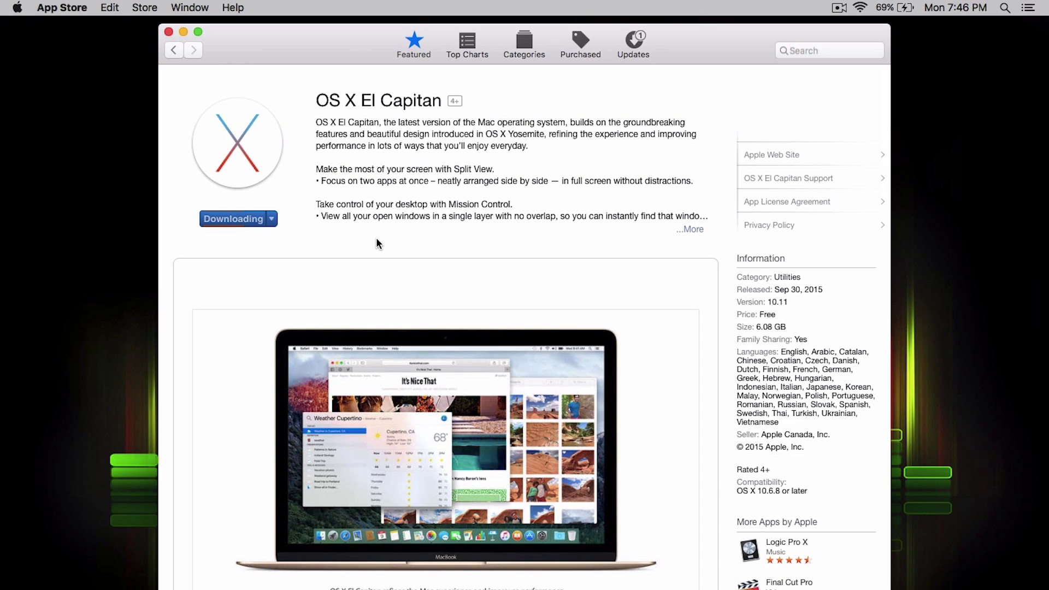
left_click(270, 220)
left_click(358, 152)
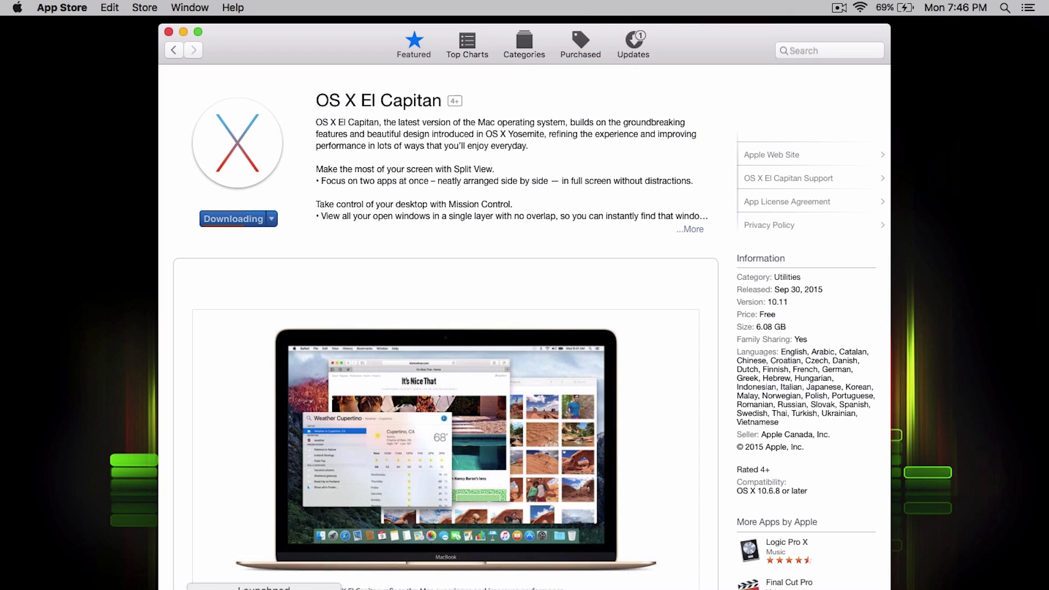
key("ctrl+Left")
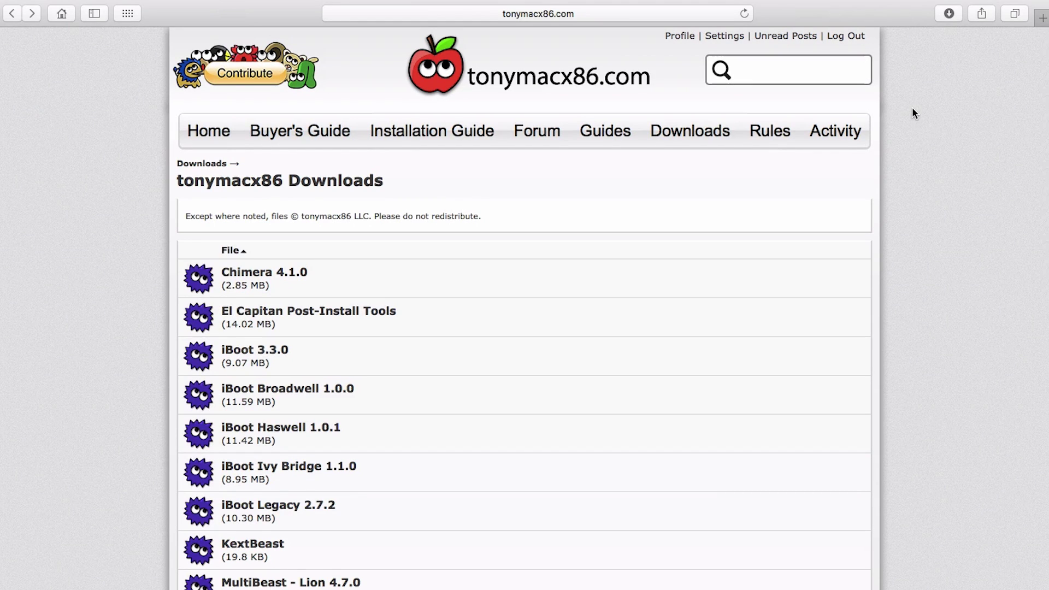
Download UniBeast 6.0.0 from its tonymacx86 download page
scroll(913, 113, "down", 1)
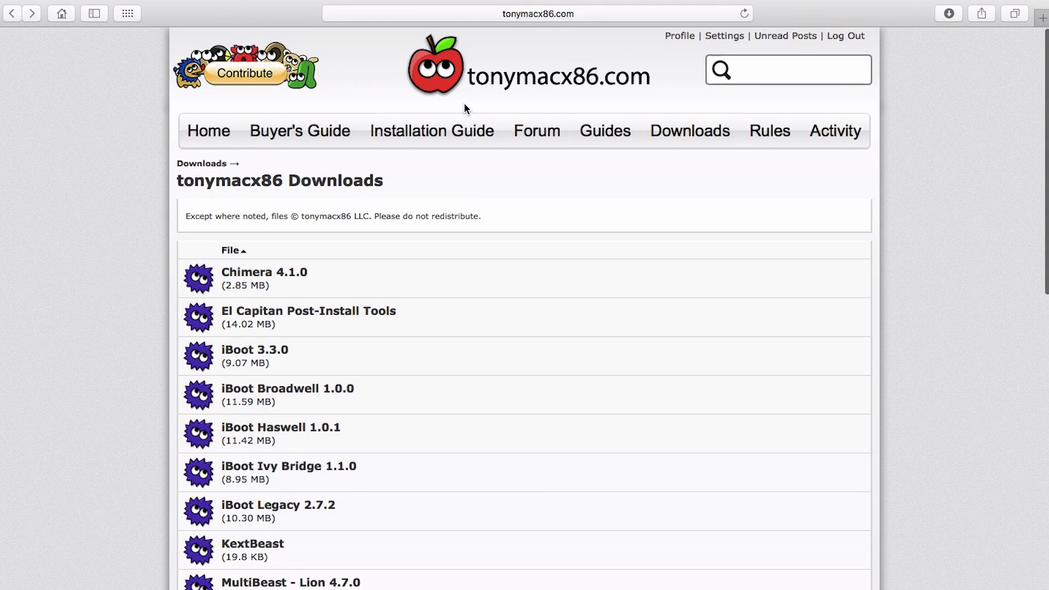
scroll(853, 157, "down", 6)
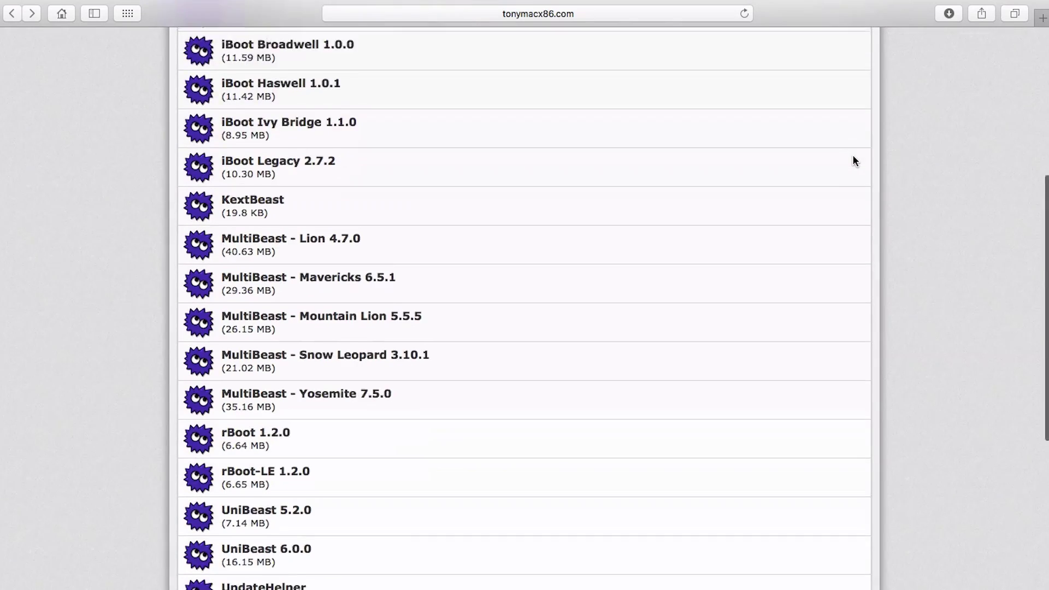
scroll(853, 157, "down", 2)
left_click(293, 429)
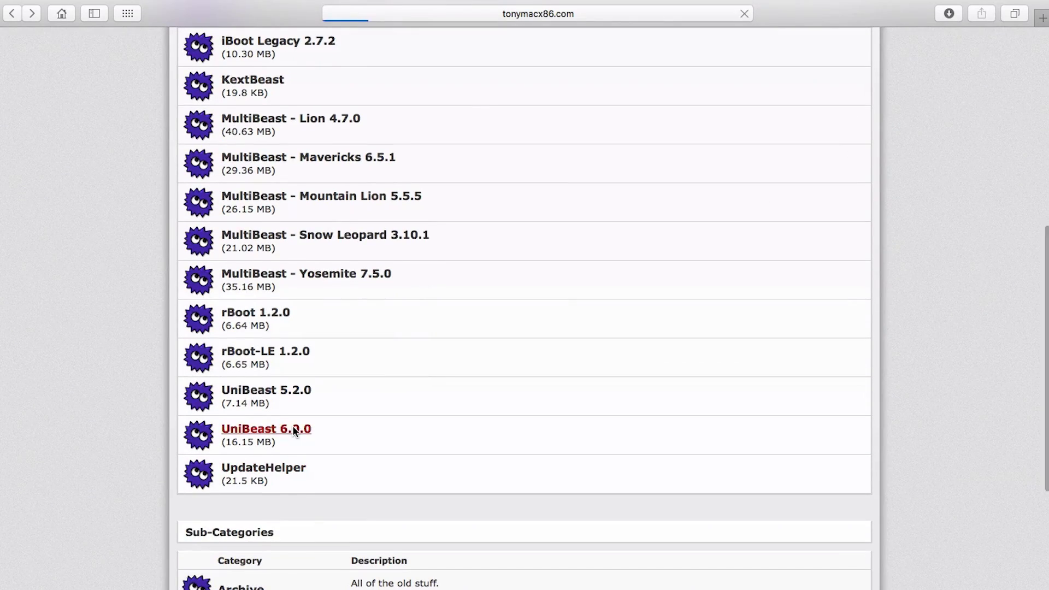
scroll(808, 365, "down", 3)
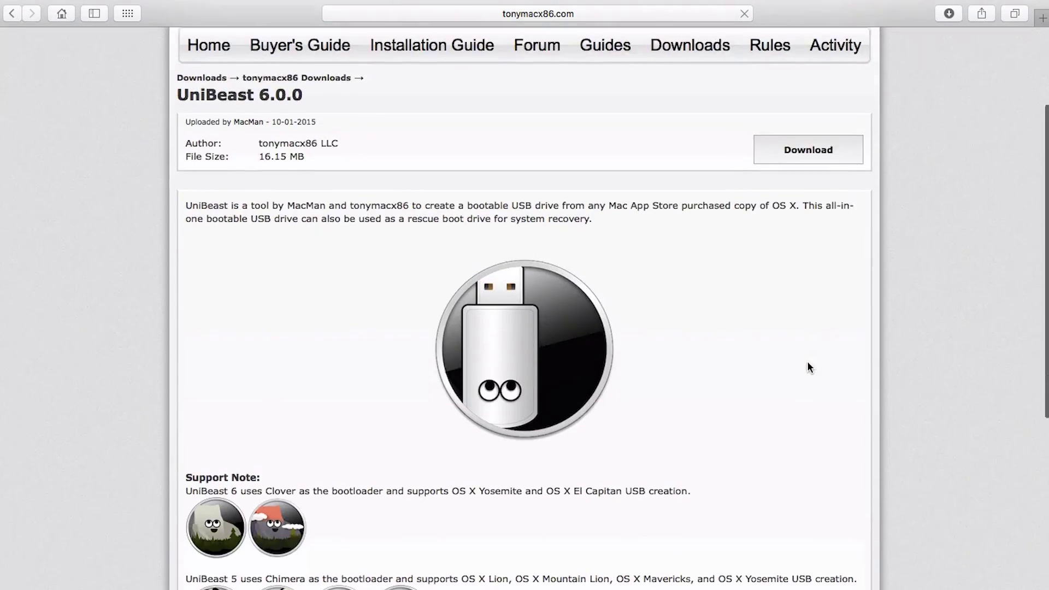
scroll(810, 366, "down", 1)
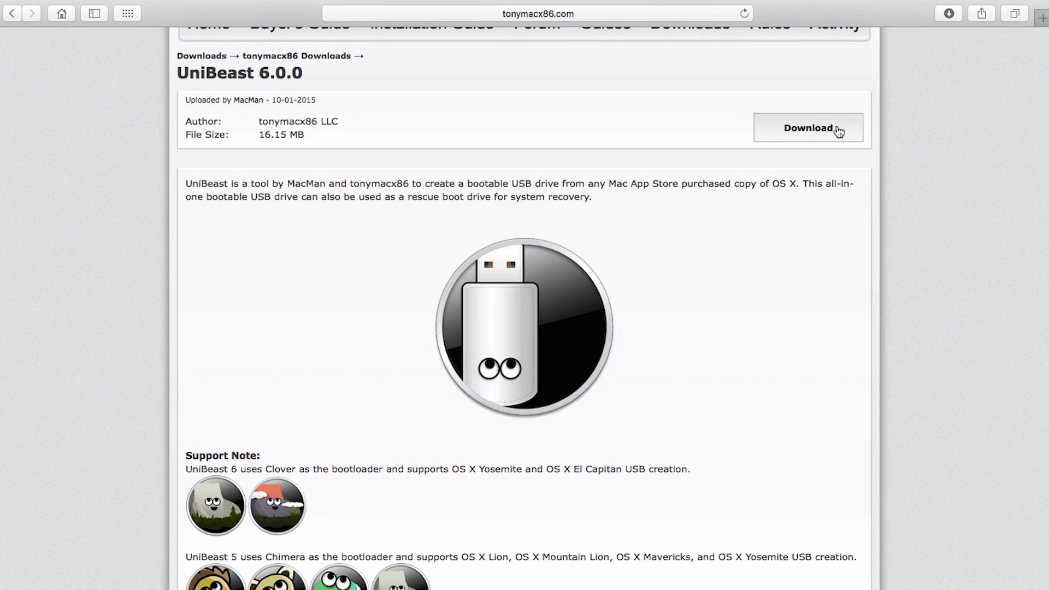
left_click(839, 132)
Download the El Capitan Post-Install Tools
scroll(902, 170, "down", 5)
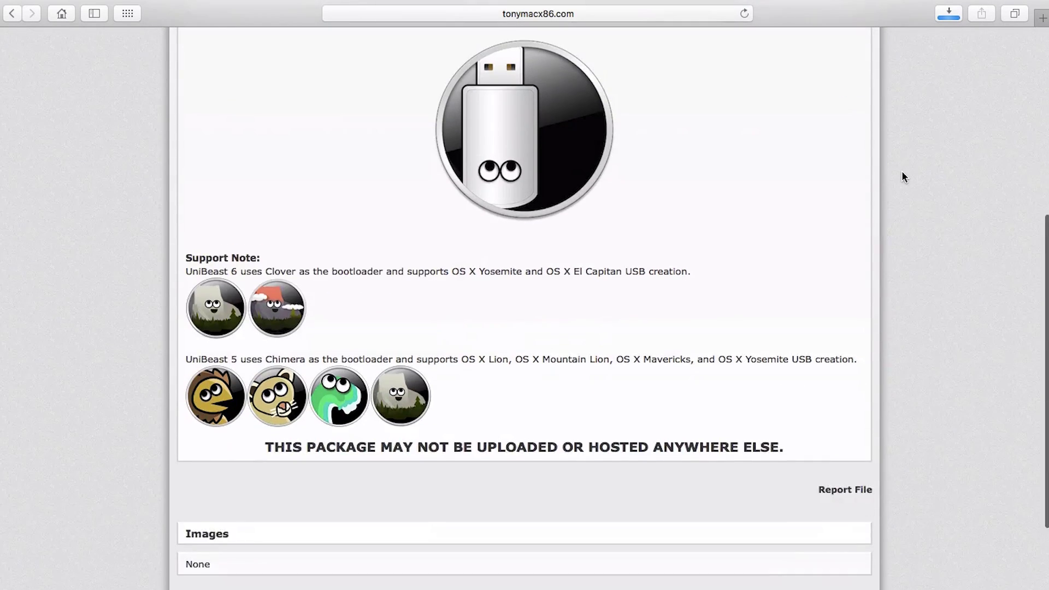
scroll(902, 171, "up", 5)
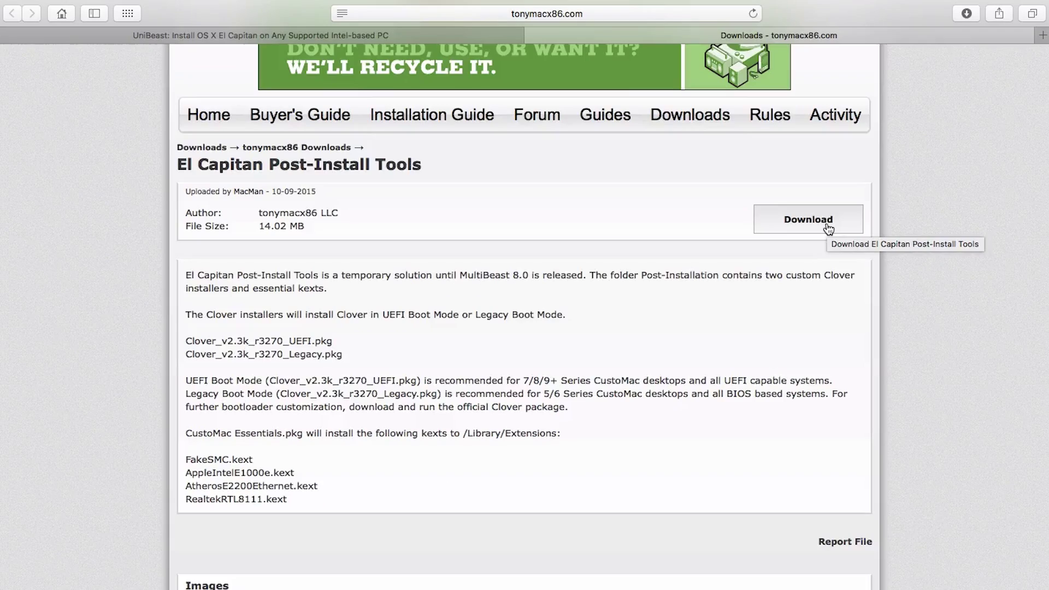
left_click(828, 225)
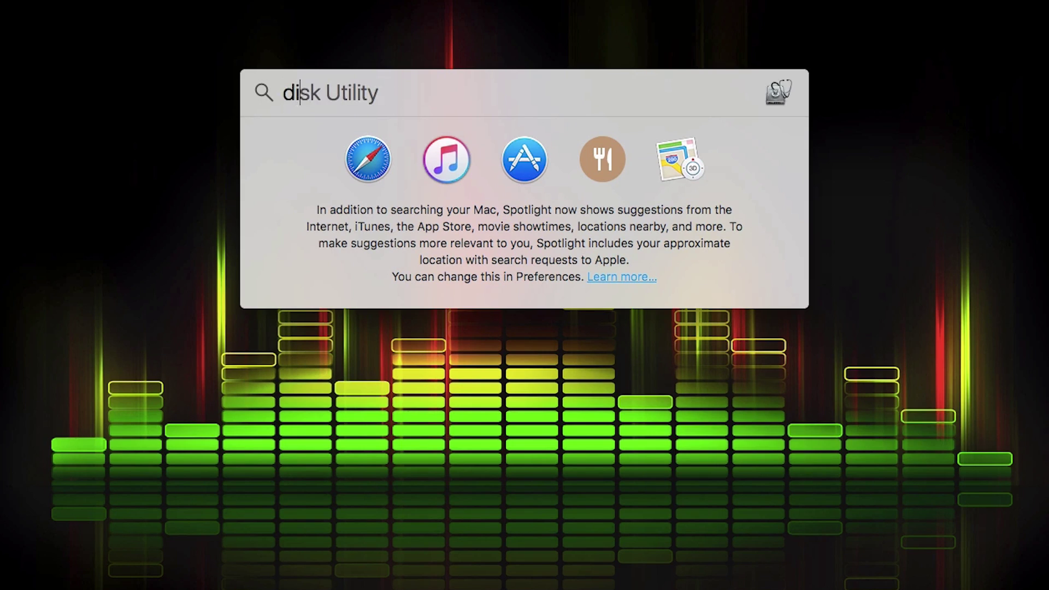
Launch Disk Utility and erase the SanDisk Extreme drive as 'USB', OS X Extended (Journaled), GUID Partition Map
type("sk")
key("Return")
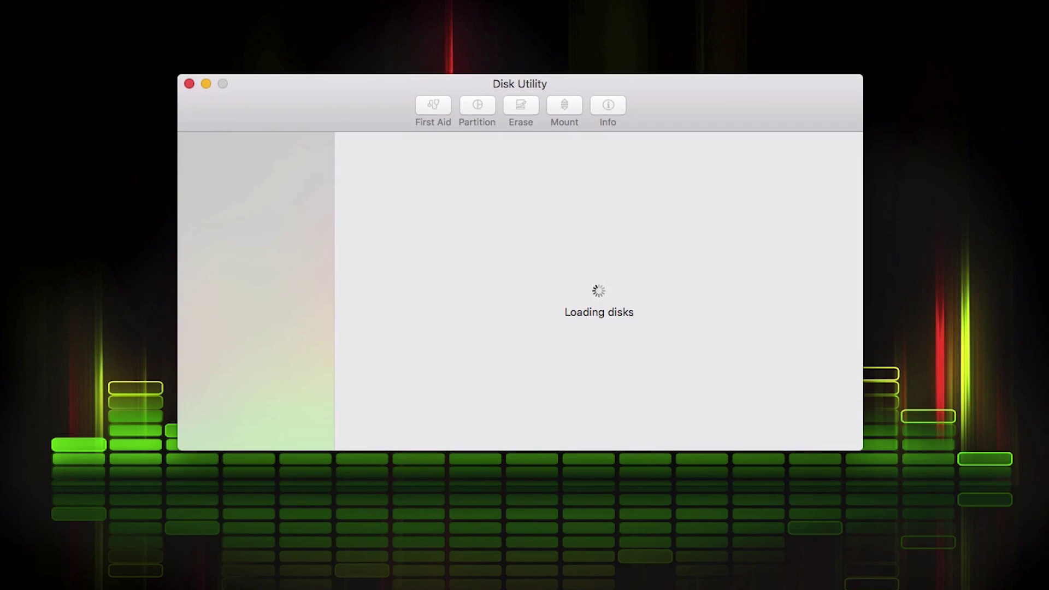
key("Down")
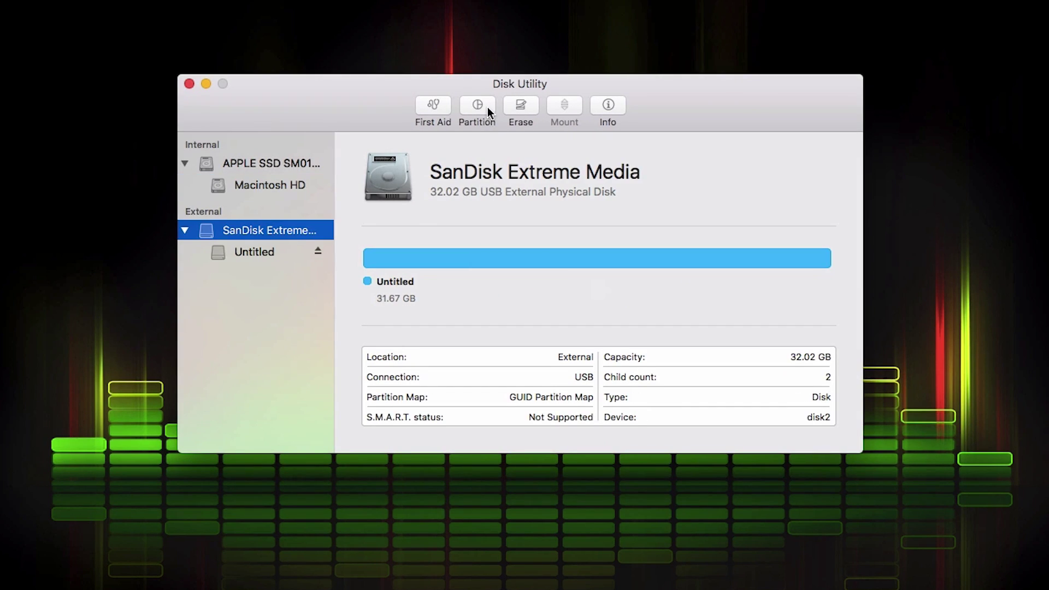
left_click(523, 107)
left_click(595, 281)
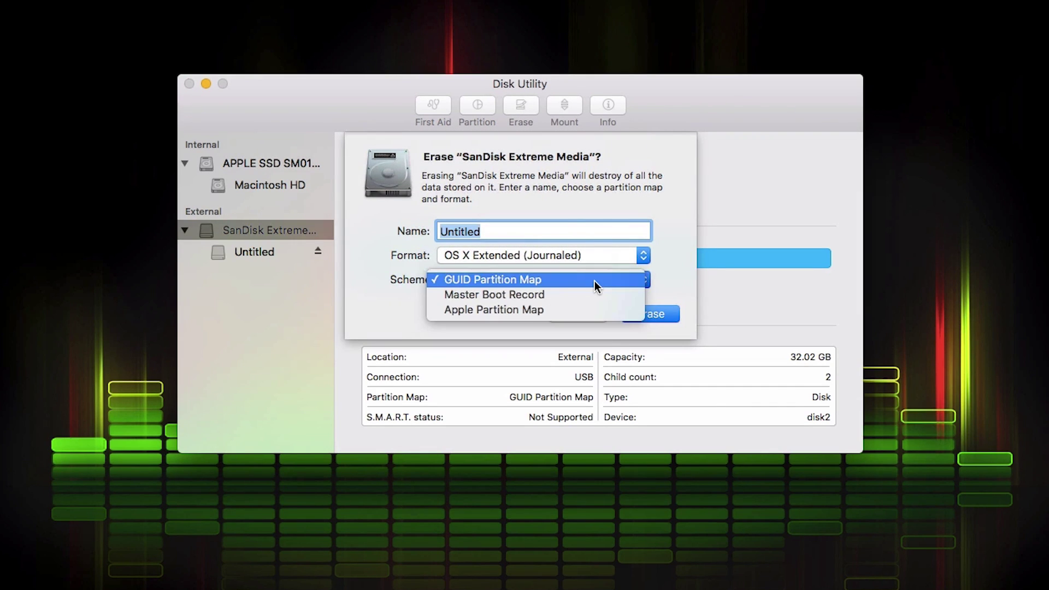
left_click(595, 281)
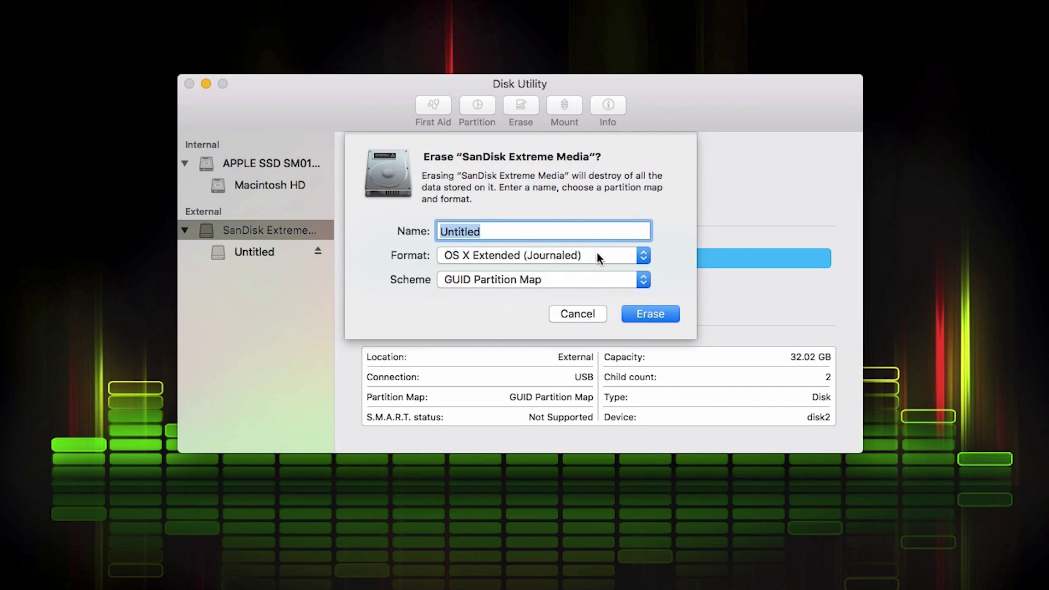
type("US")
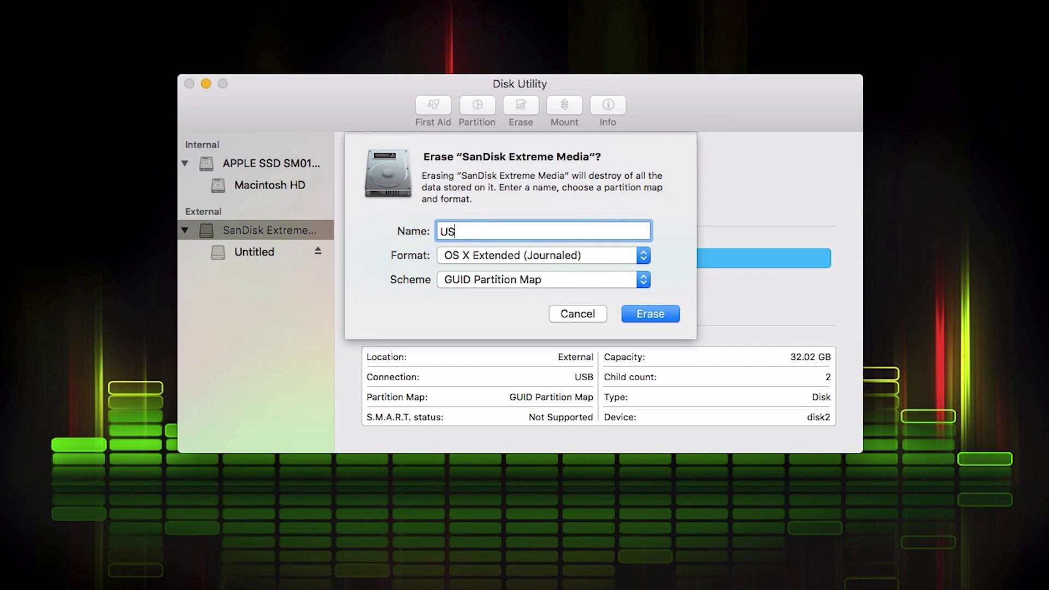
type("B")
left_click(666, 316)
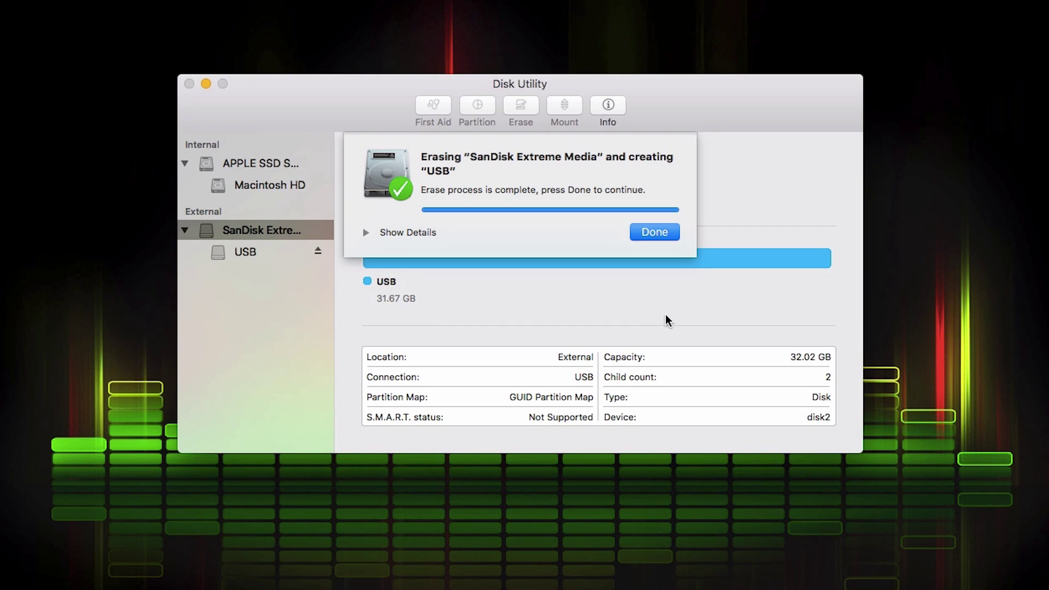
left_click(674, 231)
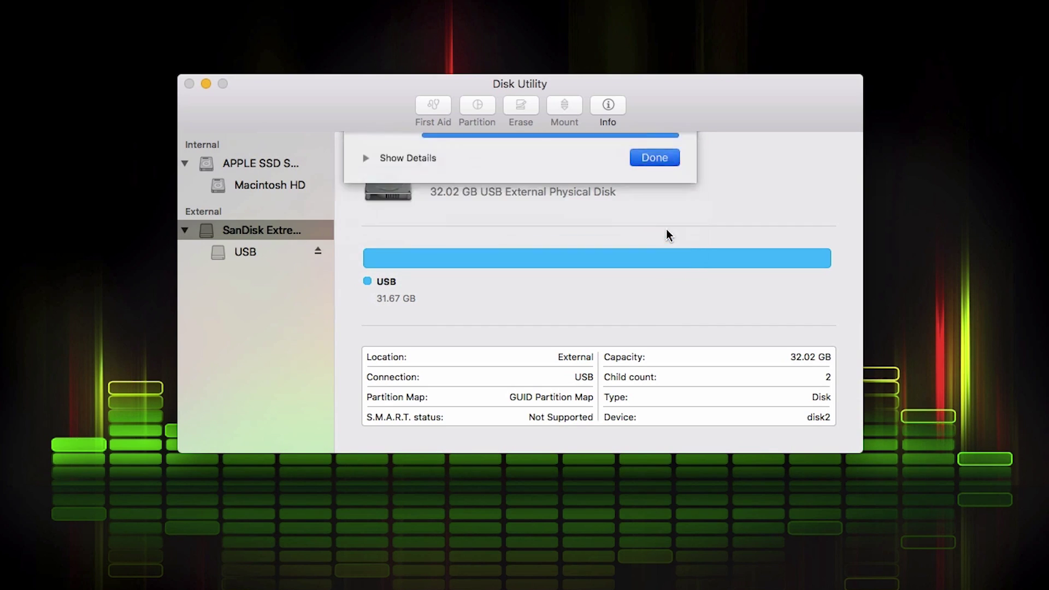
left_click(248, 252)
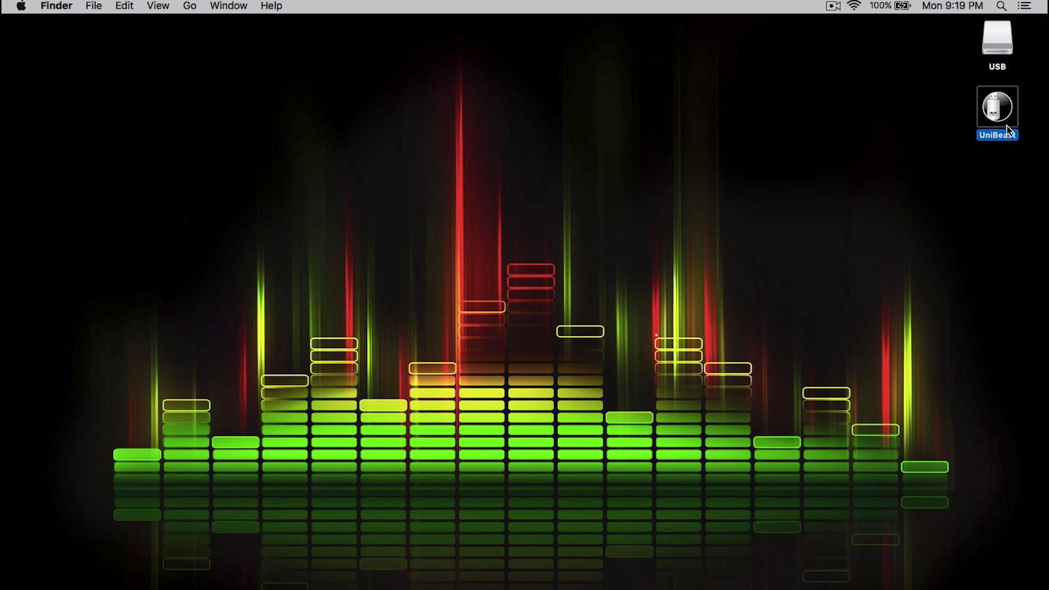
Launch UniBeast, past the security warning and Read Me, and agree to the license
double_click(1005, 114)
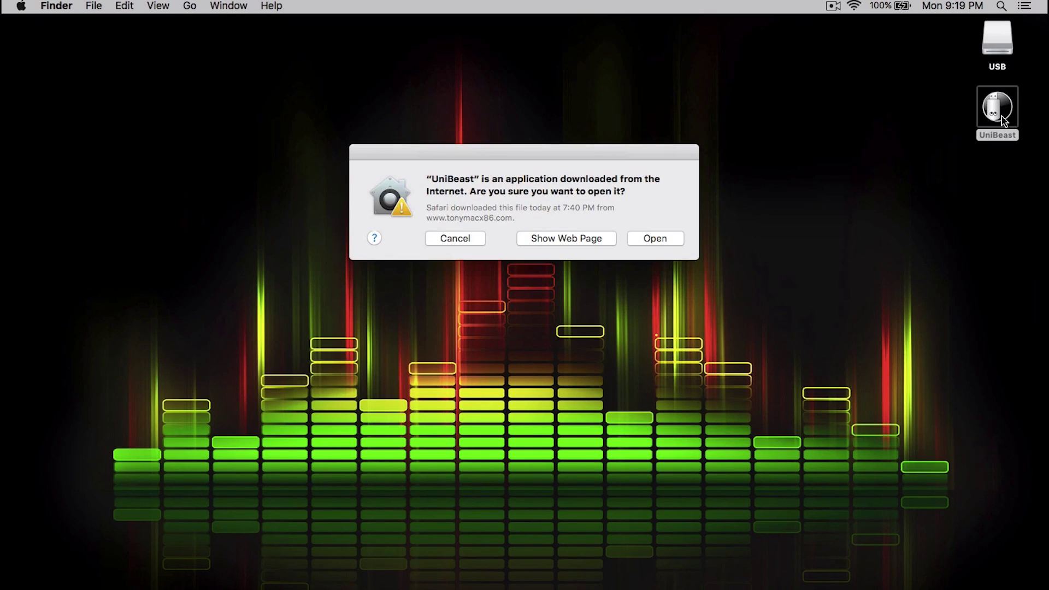
left_click(654, 238)
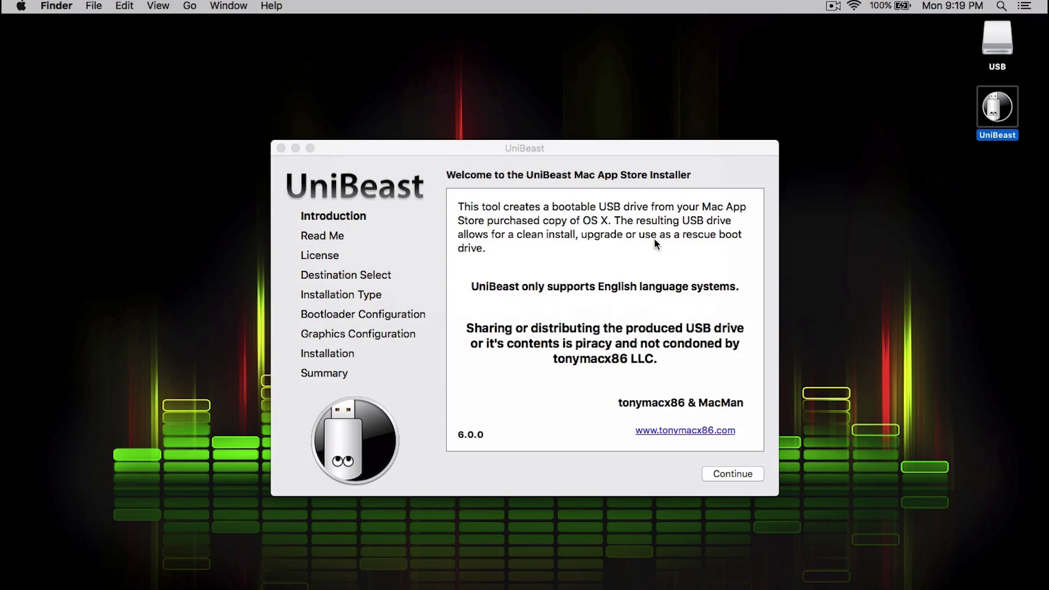
left_click(737, 474)
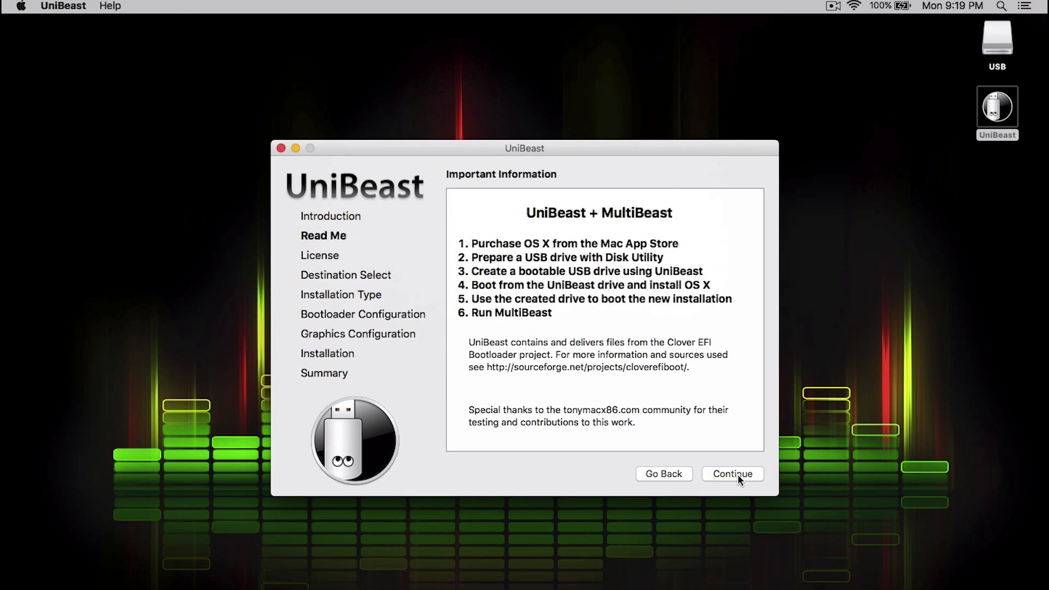
left_click(738, 474)
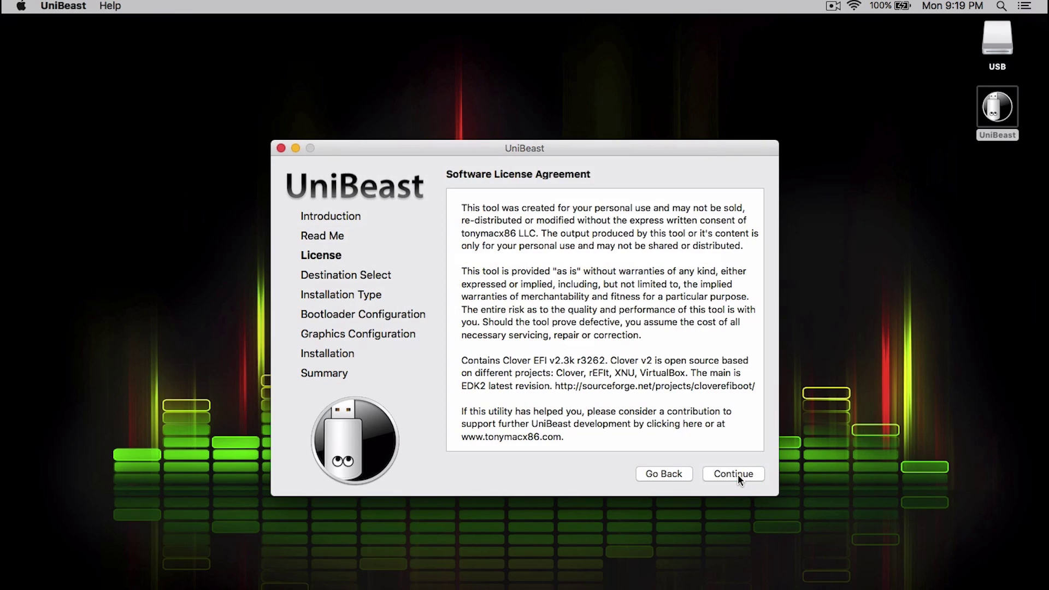
left_click(738, 475)
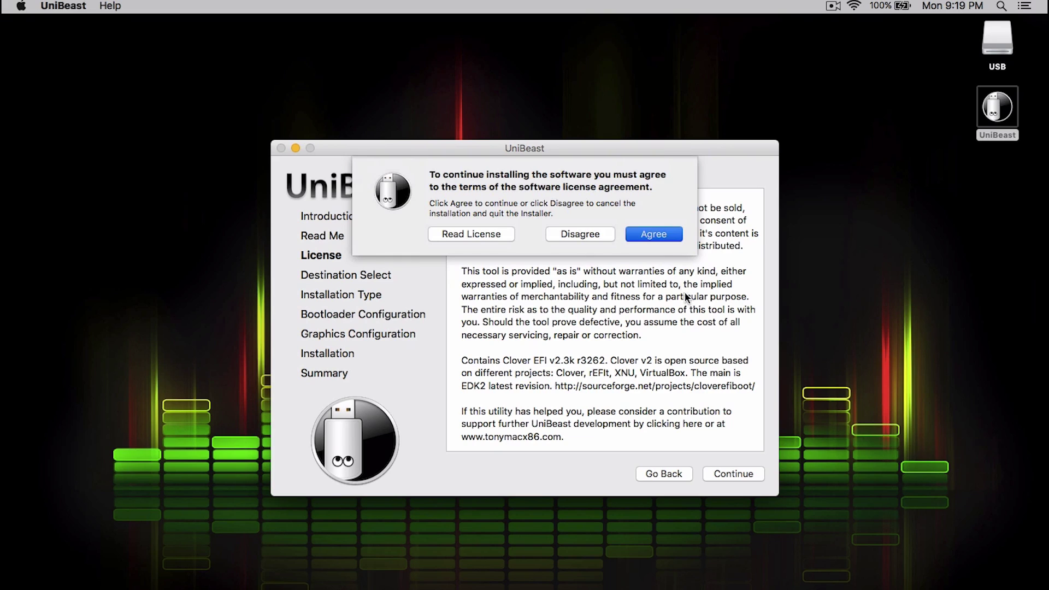
left_click(654, 236)
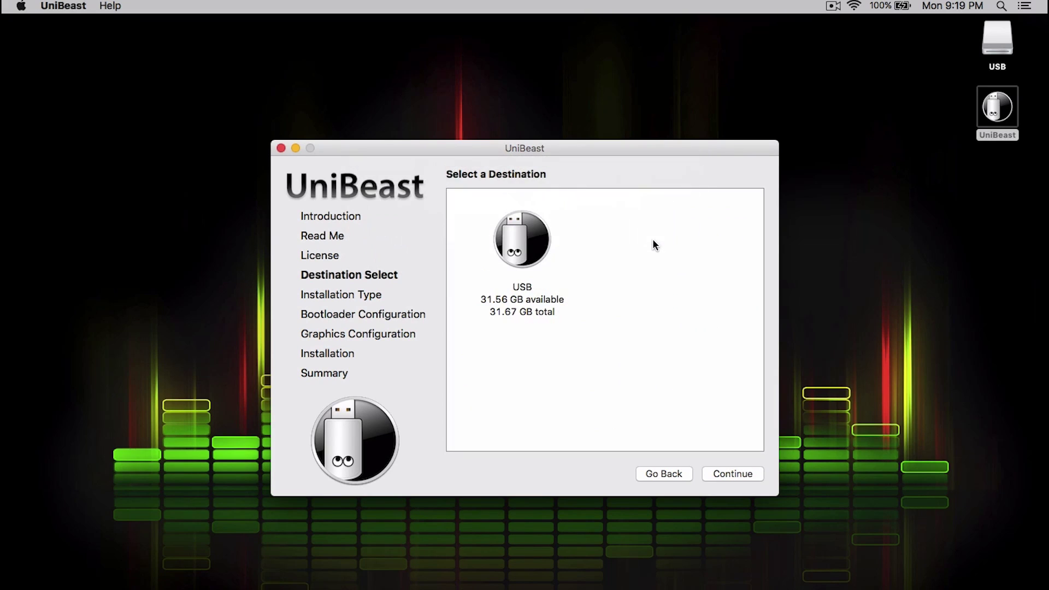
Choose the USB drive as destination, El Capitan as the OS, and UEFI Boot Mode
left_click(522, 234)
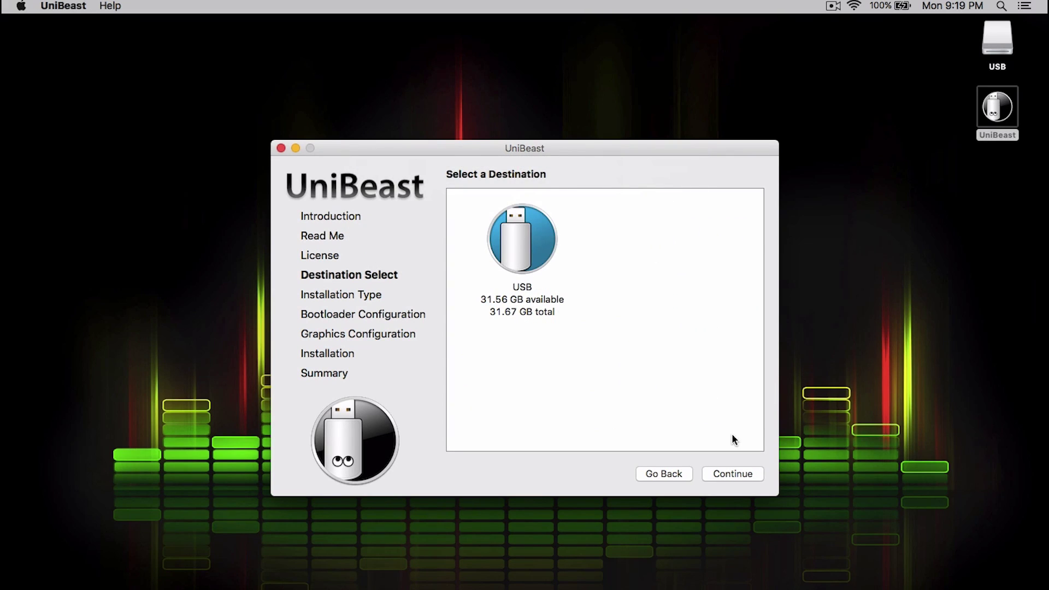
left_click(734, 473)
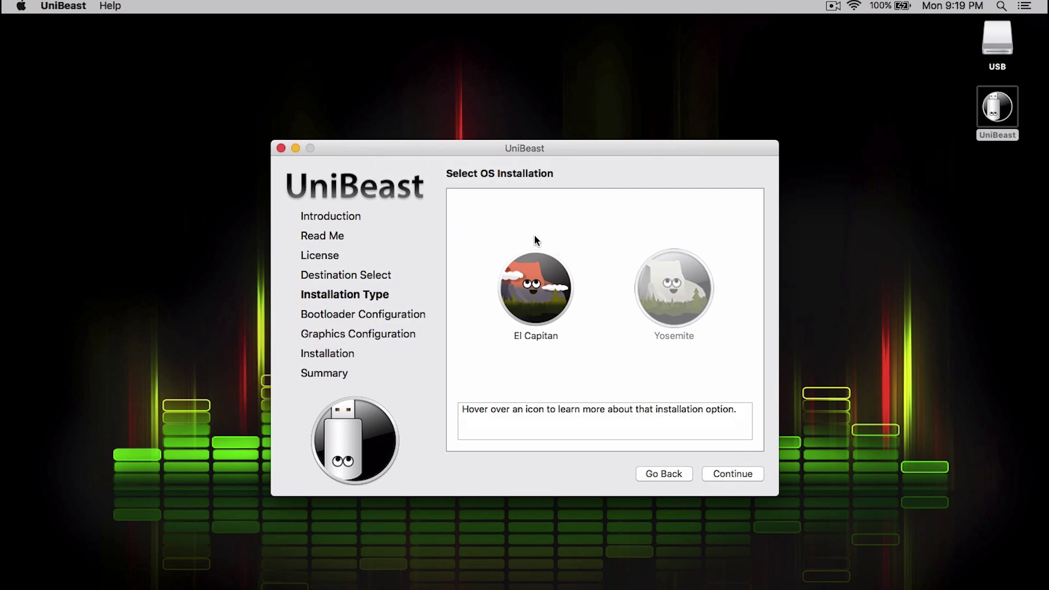
left_click(534, 290)
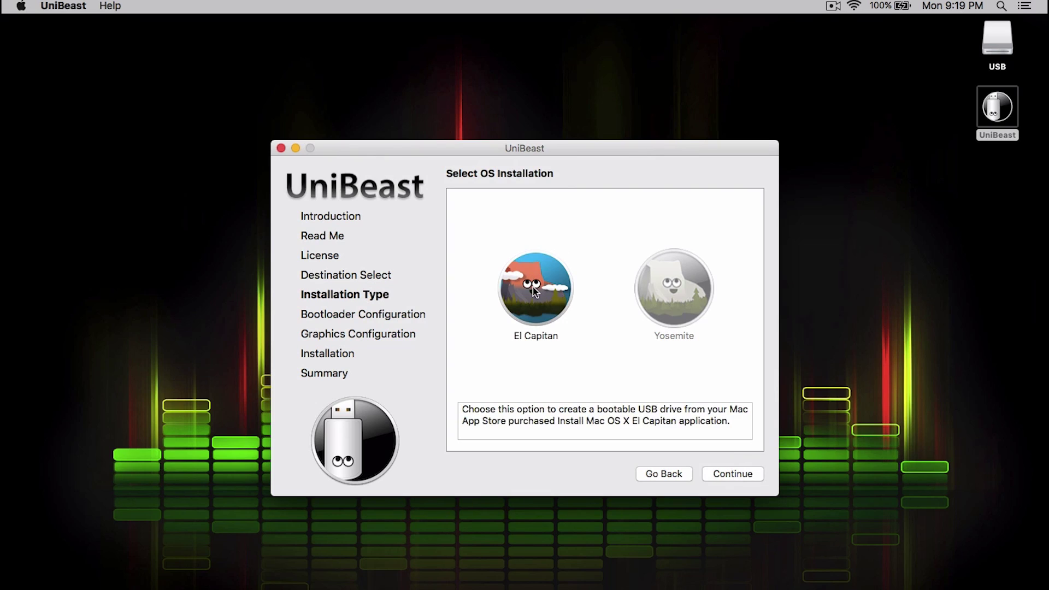
left_click(743, 473)
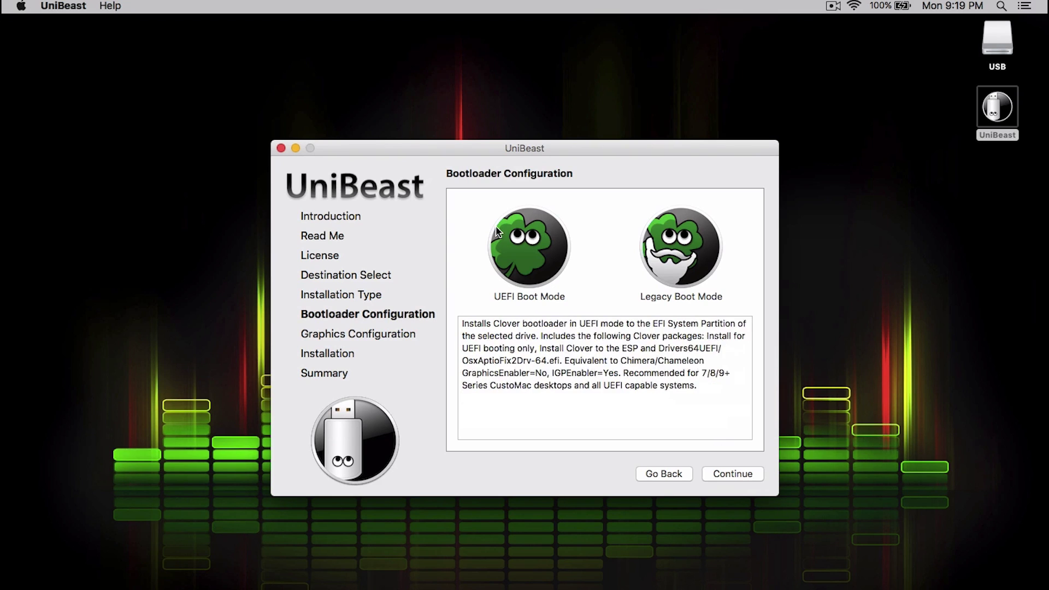
left_click(544, 247)
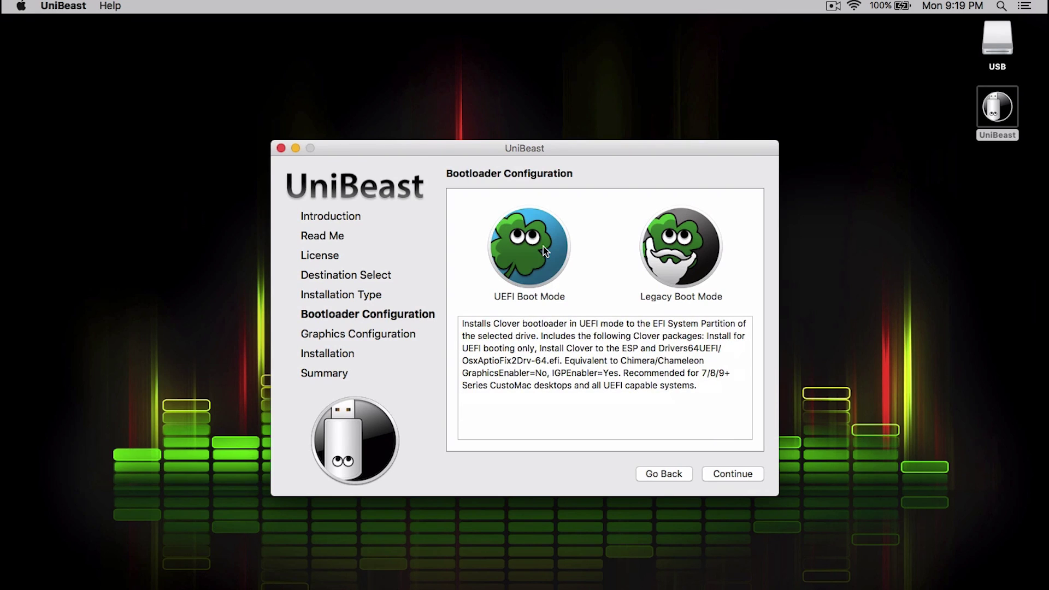
left_click(738, 475)
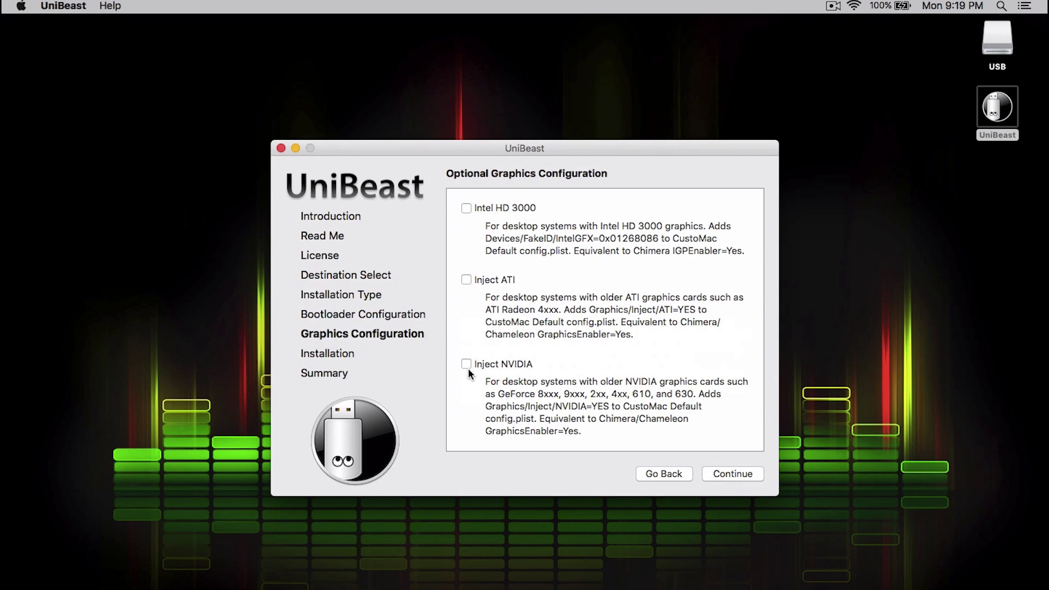
Accept the Inject NVIDIA graphics option and start the install, authorizing with the admin password
left_click(729, 474)
left_click(732, 474)
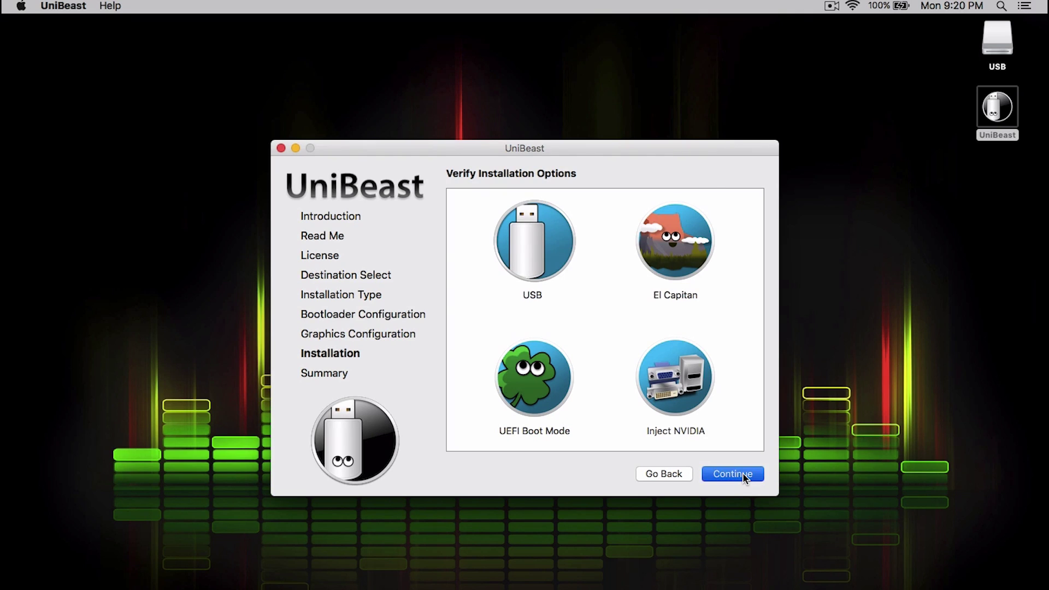
type("********")
key("Return")
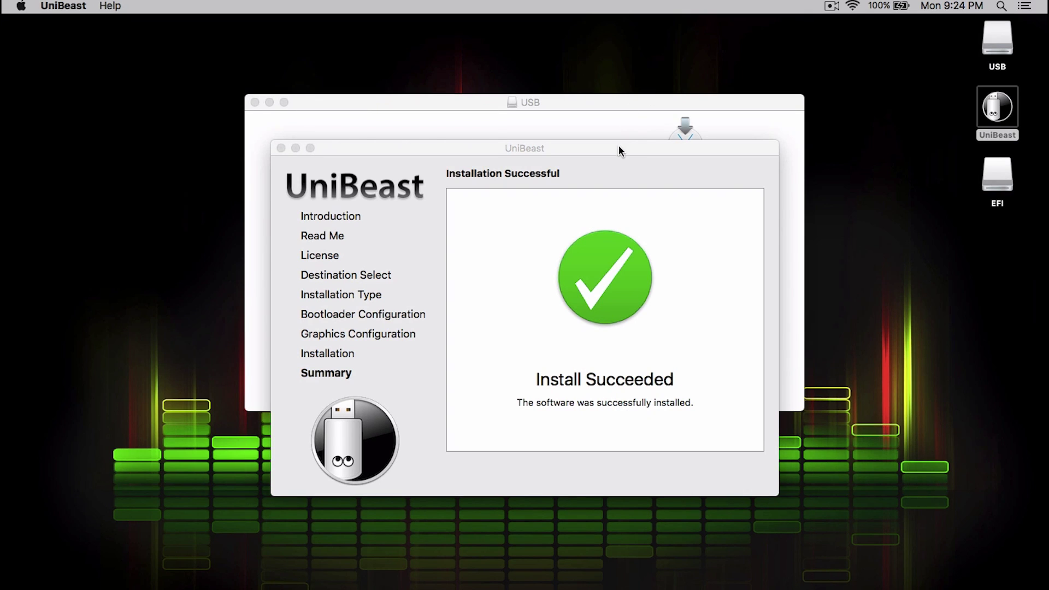
Move the UniBeast window up and select the Clover Configurator and Post-Installation items on the desktop
left_click_drag(621, 148, 621, 113)
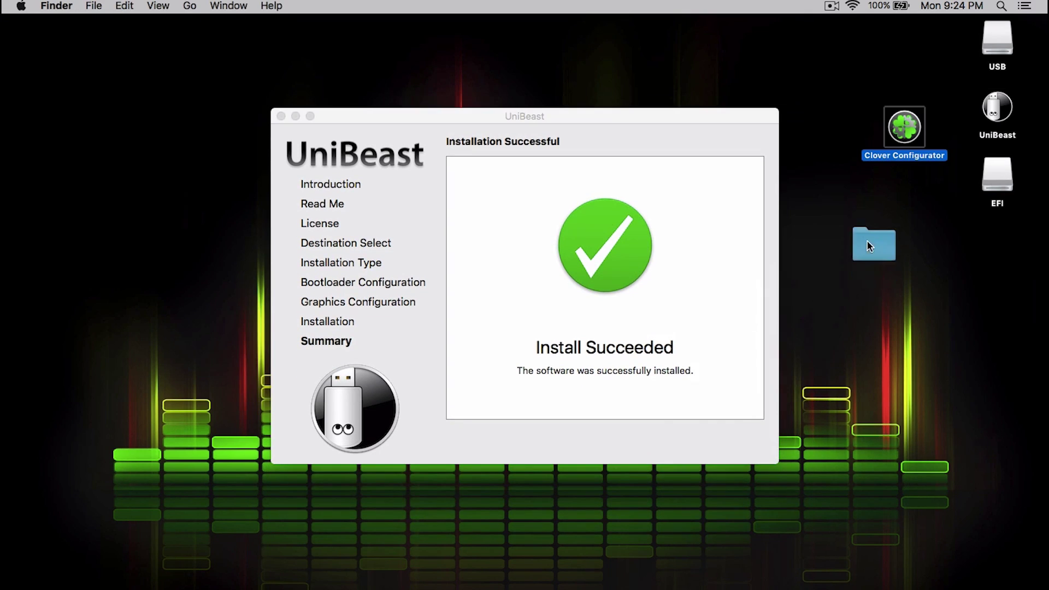
left_click_drag(866, 240, 906, 213)
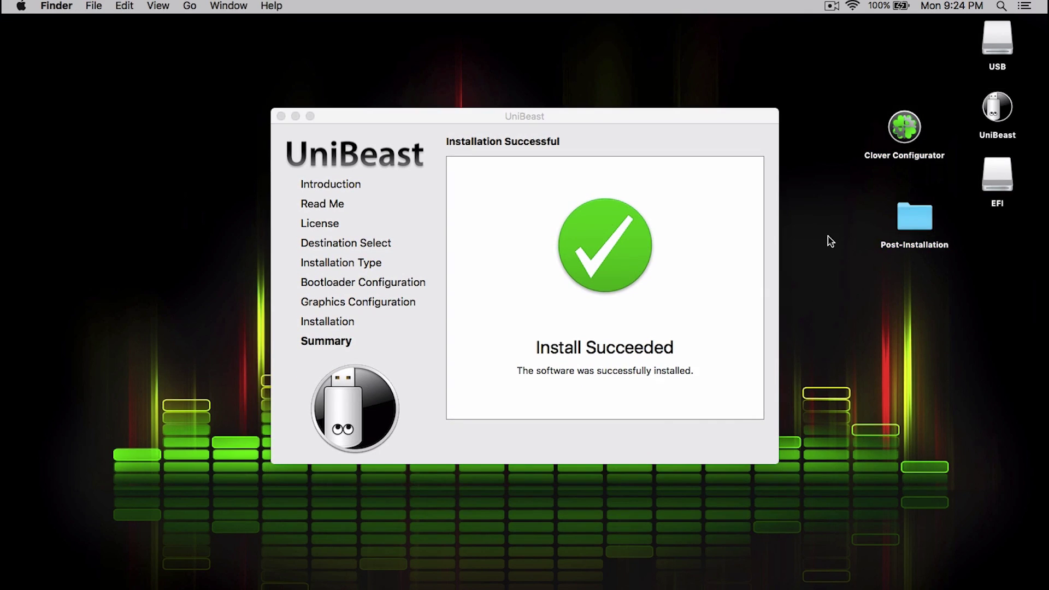
left_click_drag(829, 249, 995, 41)
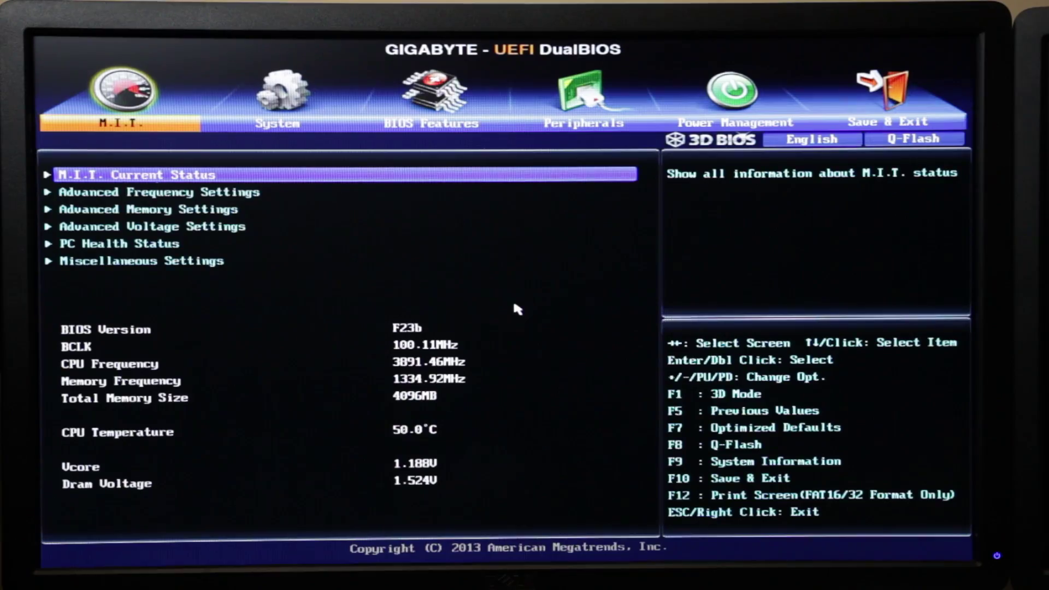
Load optimized defaults, set SATA Mode Selection to AHCI, and save and exit with F10
key("F7")
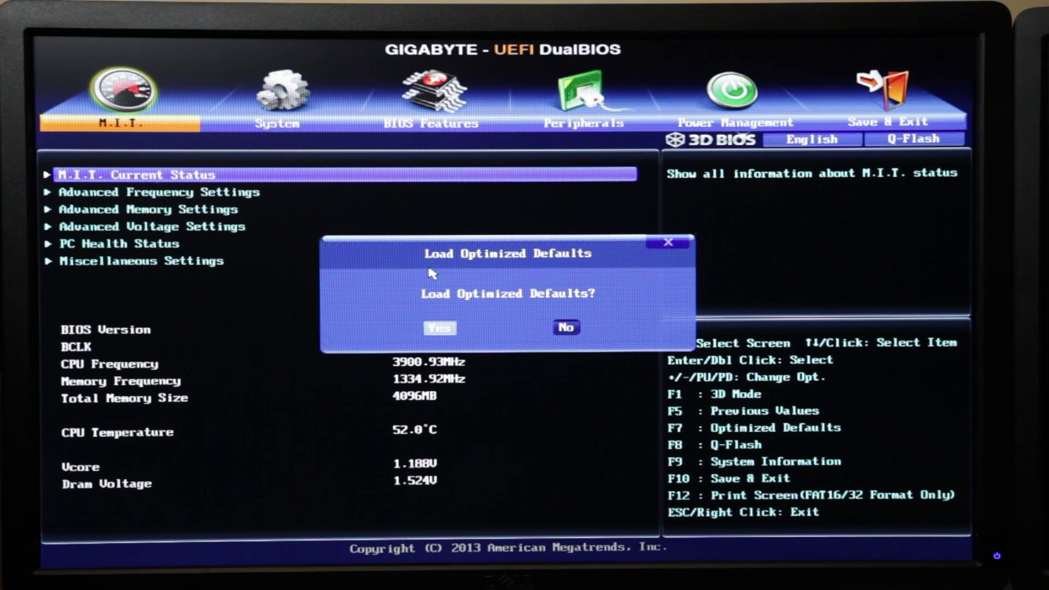
key("Return")
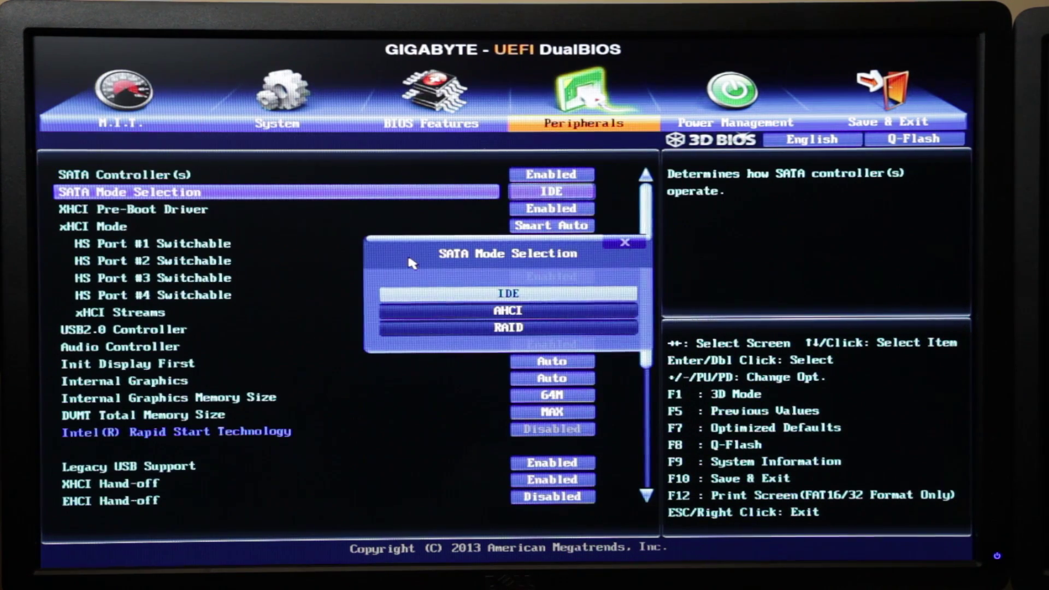
key("Down")
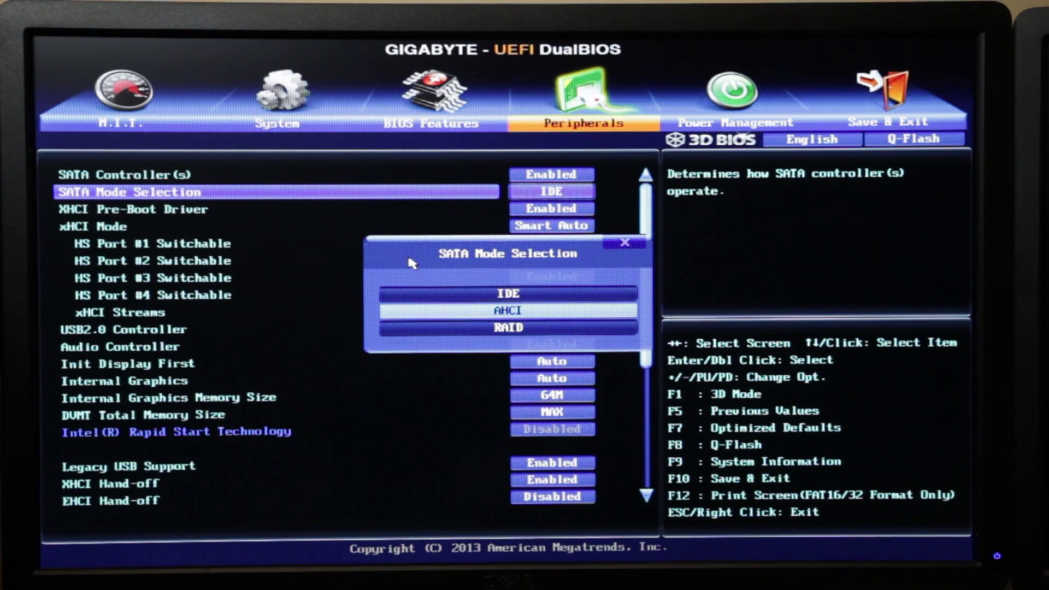
key("Return")
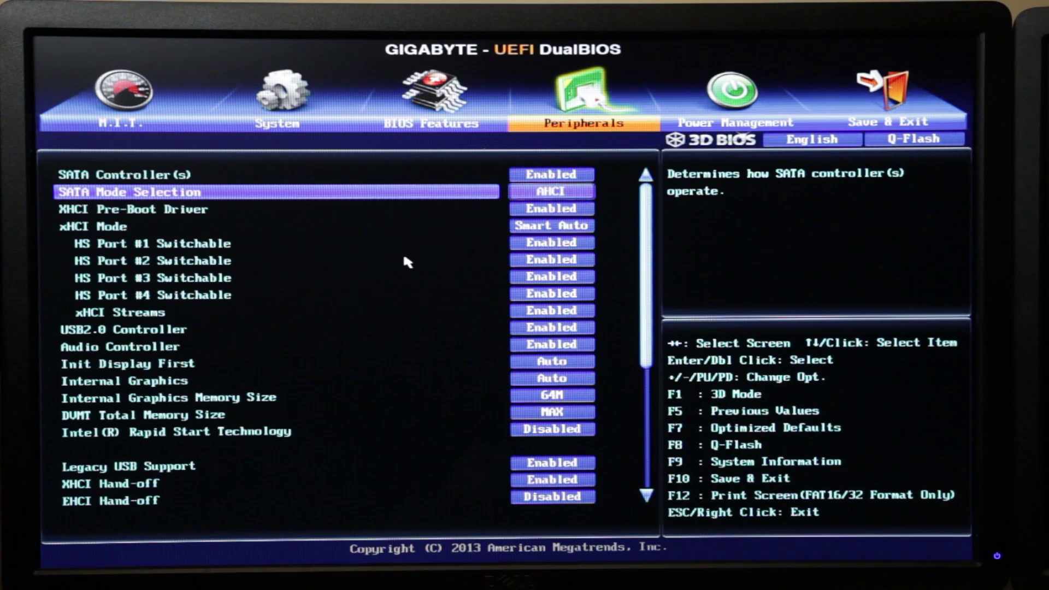
key("F10")
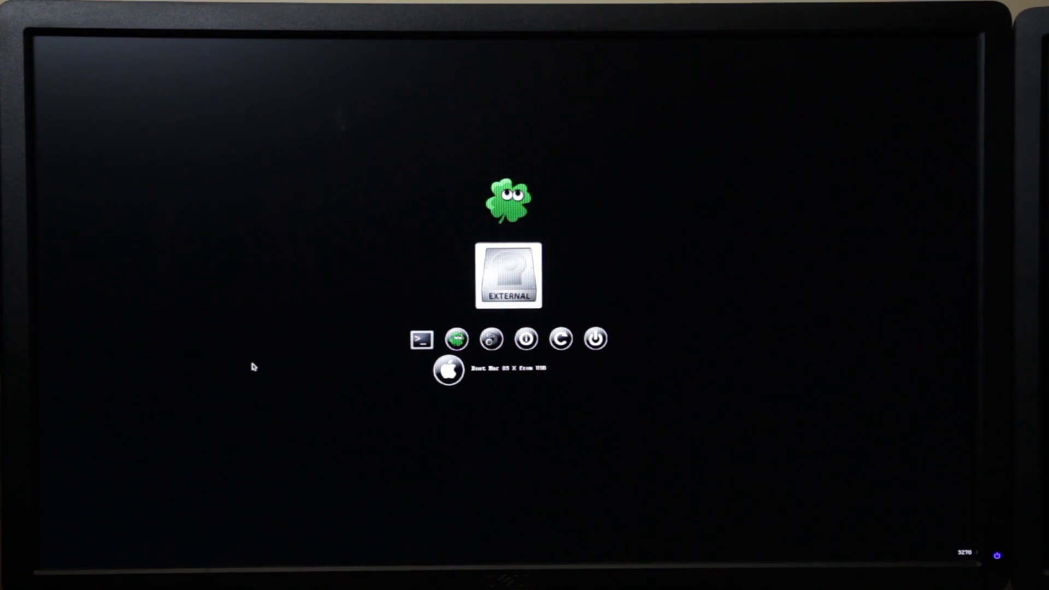
key("Up")
Boot Mac OS X from the USB in verbose mode via Clover's options, then continue in English
key("Right")
key("Return")
key("Escape")
key("space")
key("Down")
key("Down")
key("Down")
key("Down")
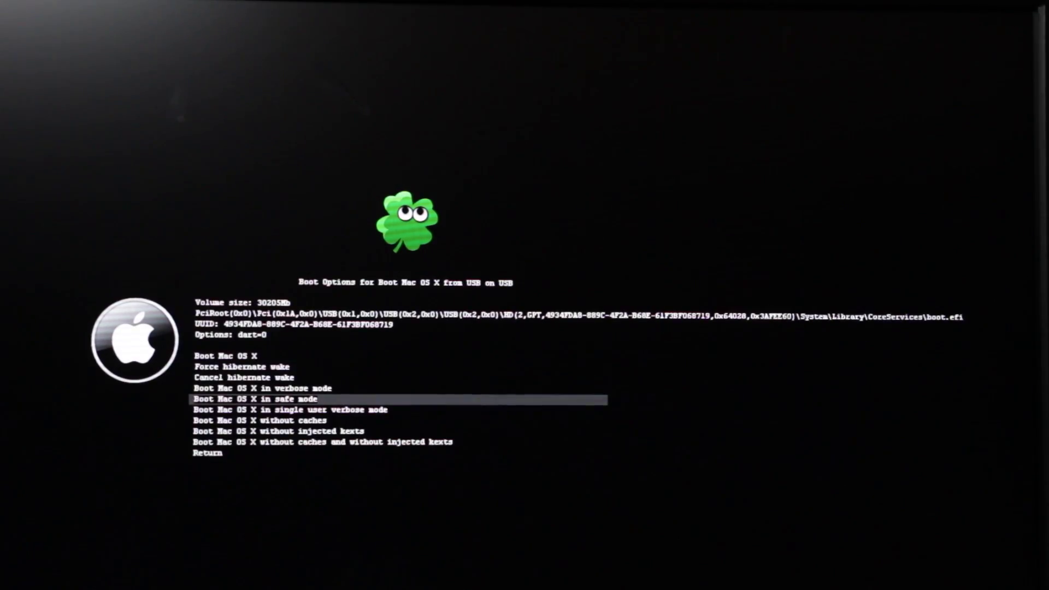
key("Up")
key("Up")
key("Up")
key("Up")
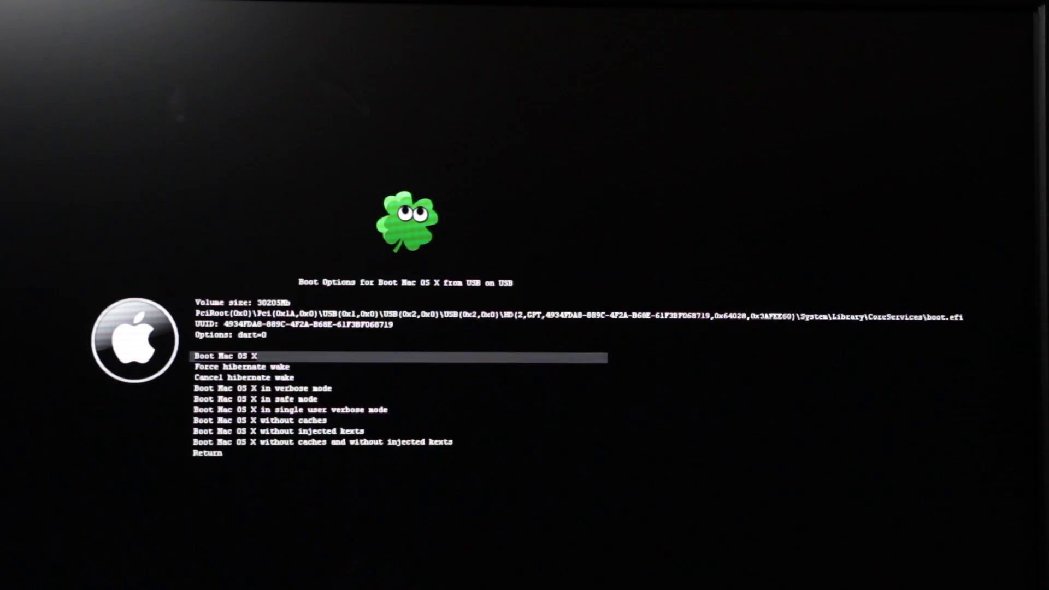
key("Down")
key("Down")
key("Down")
key("Down")
key("Down")
key("Down")
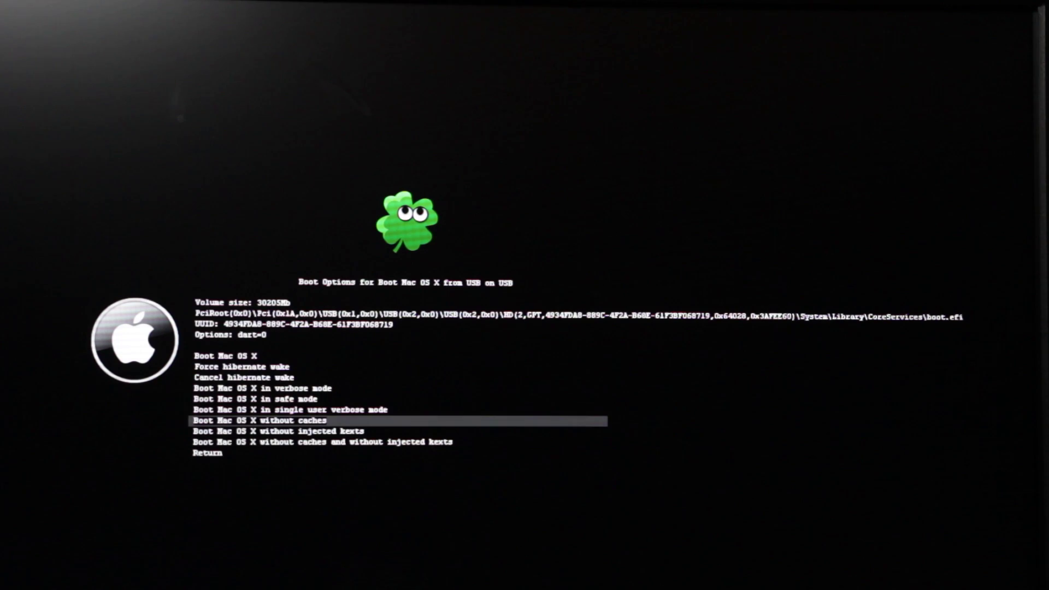
key("Up")
key("Up")
key("Up")
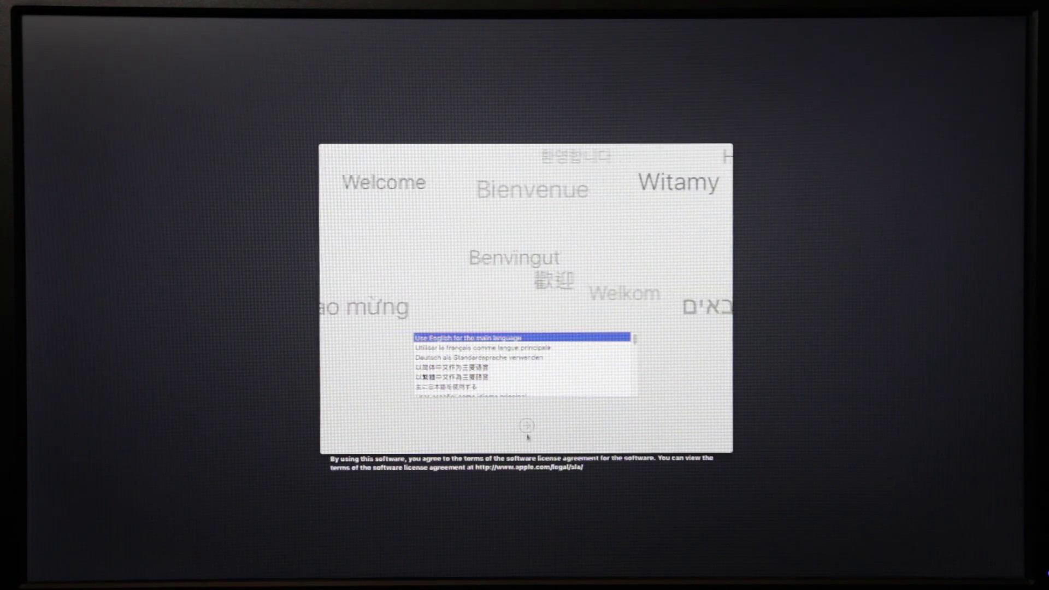
left_click(527, 433)
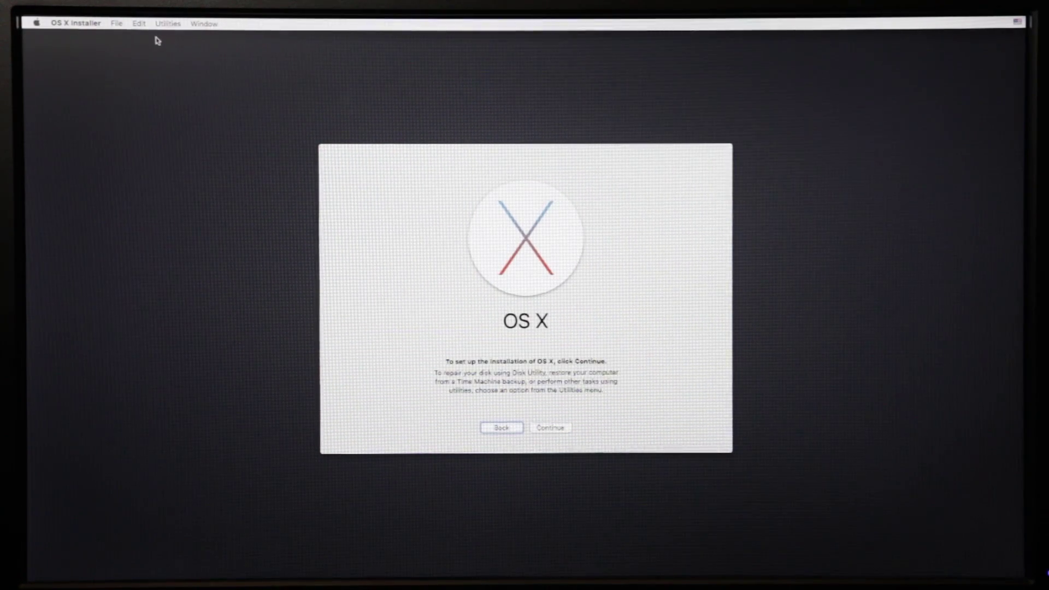
Open Disk Utility, select the Corsair Force GT disk, and name its erase volume 'El Capitan'
left_click(168, 23)
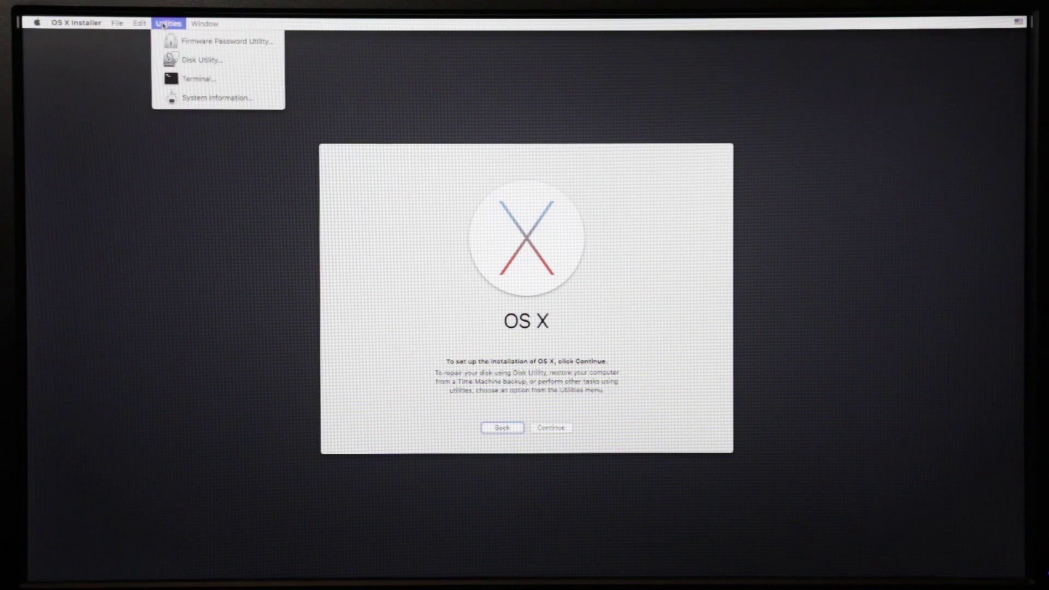
left_click(214, 62)
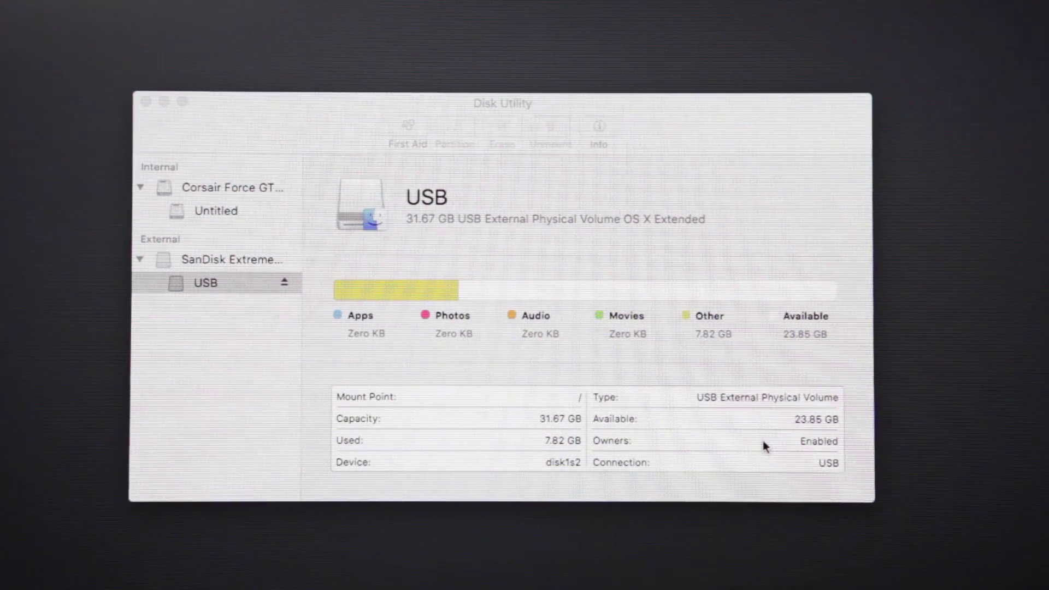
left_click(240, 188)
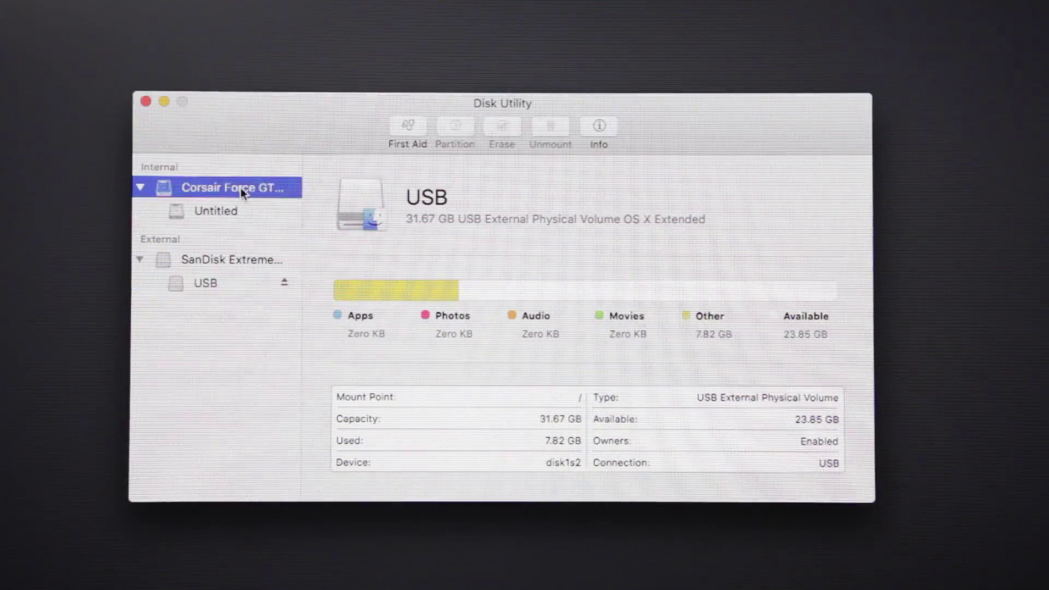
left_click(503, 129)
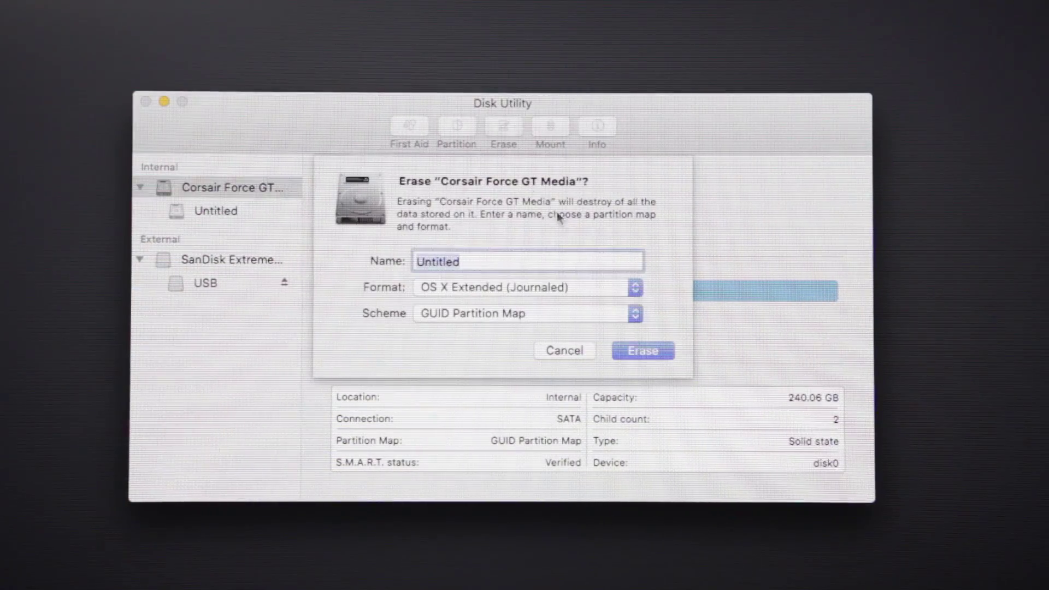
key("BackSpace")
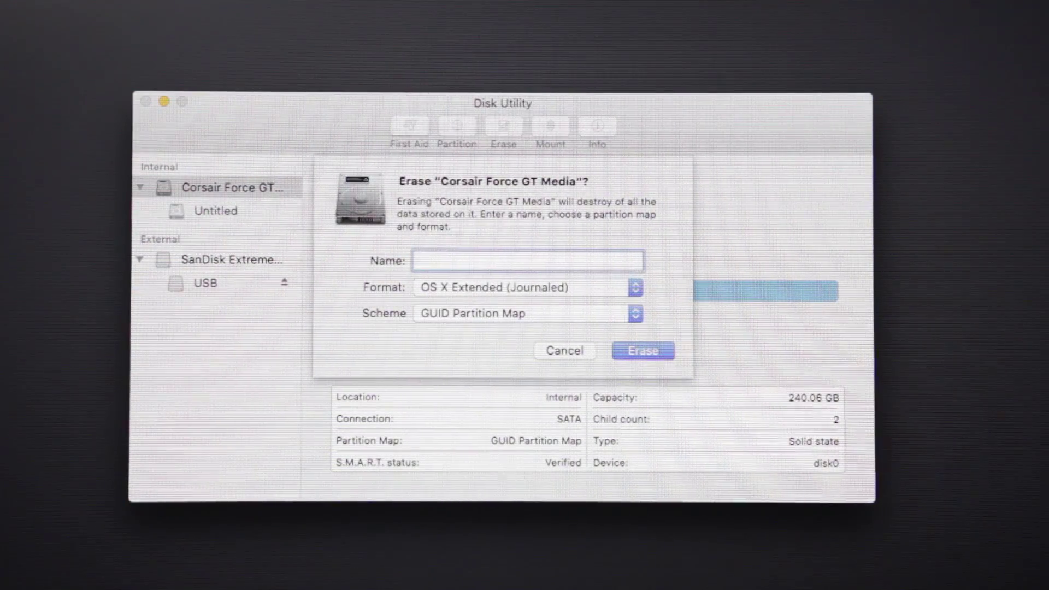
type("El Capitan")
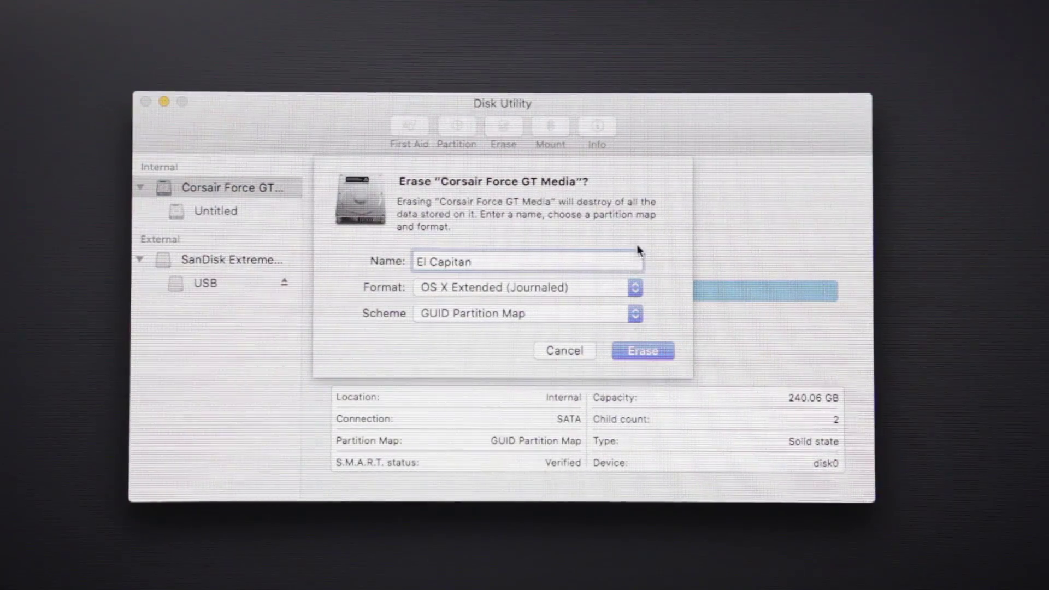
Erase it as OS X Extended (Journaled) with GUID Partition Map, then close Disk Utility
left_click(617, 295)
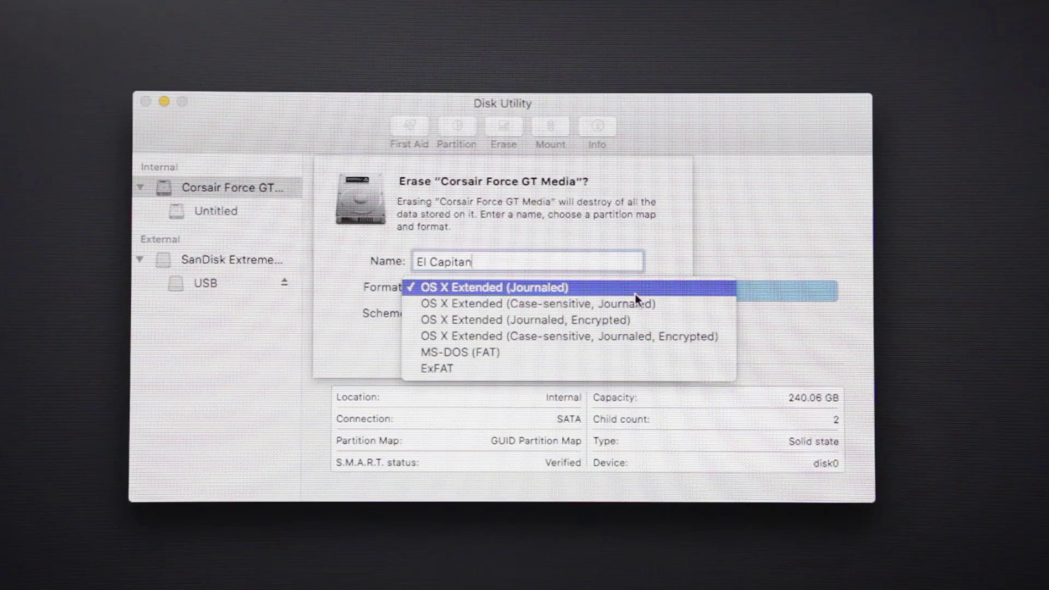
left_click(549, 289)
left_click(556, 314)
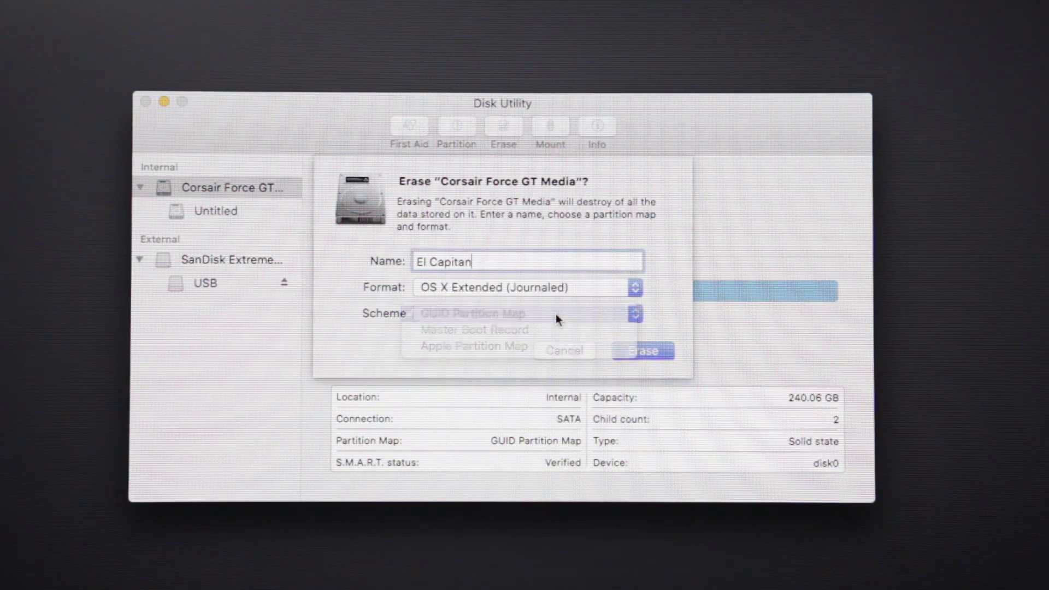
left_click(556, 314)
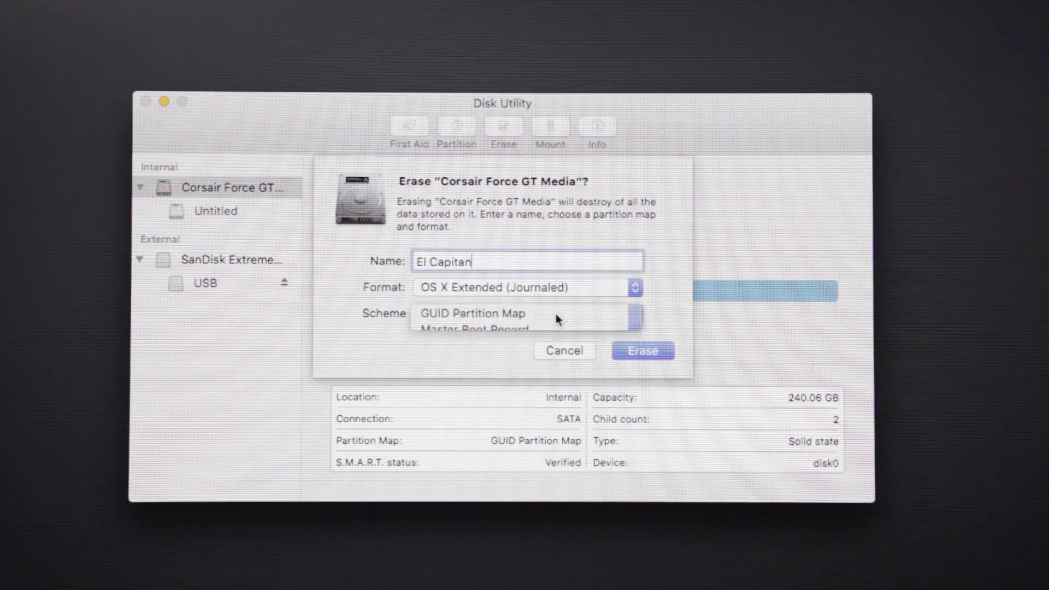
left_click(629, 355)
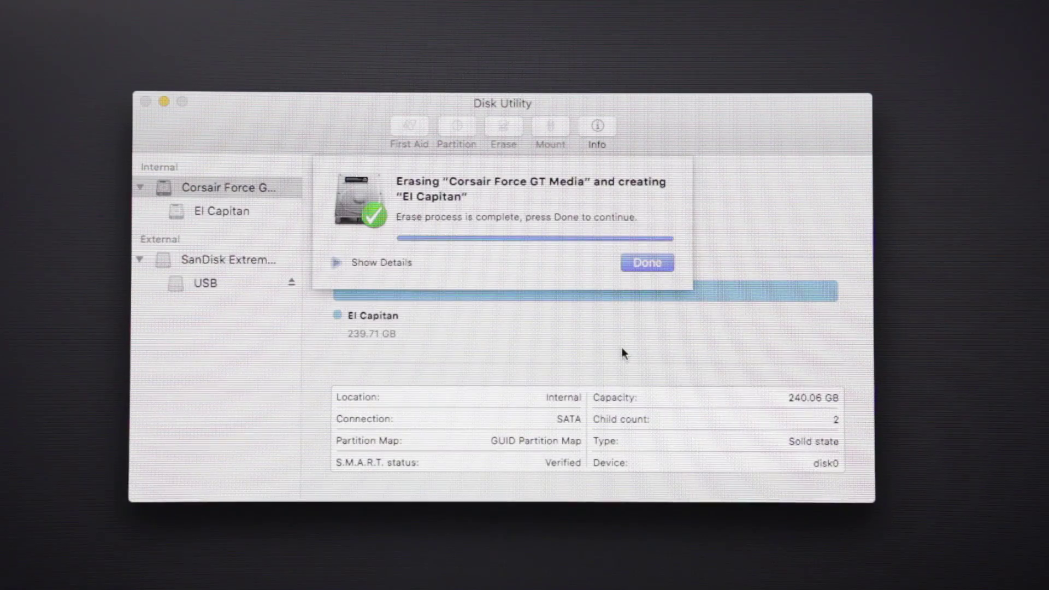
left_click(671, 267)
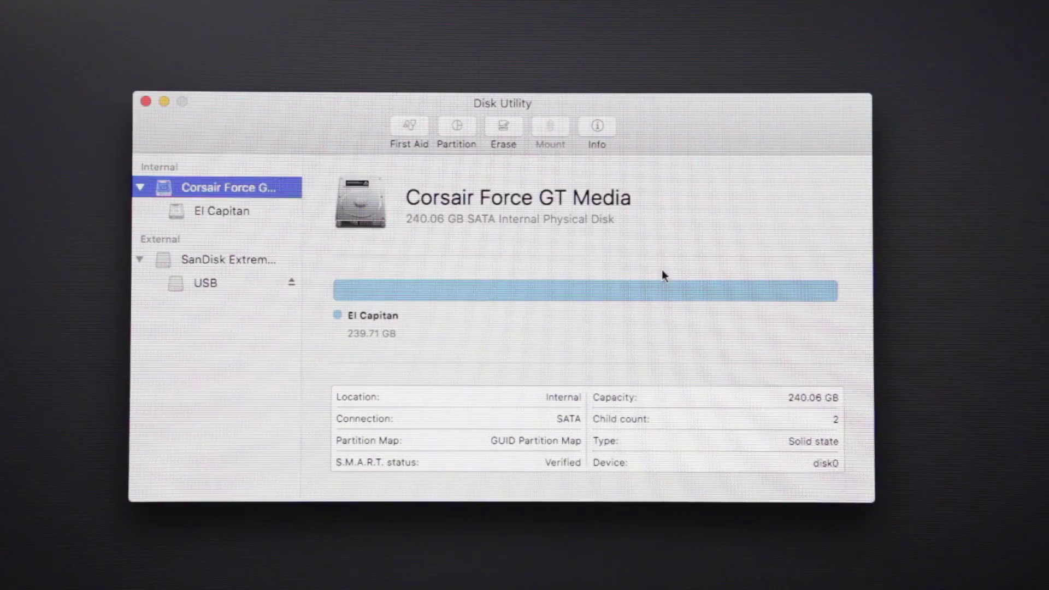
left_click(147, 103)
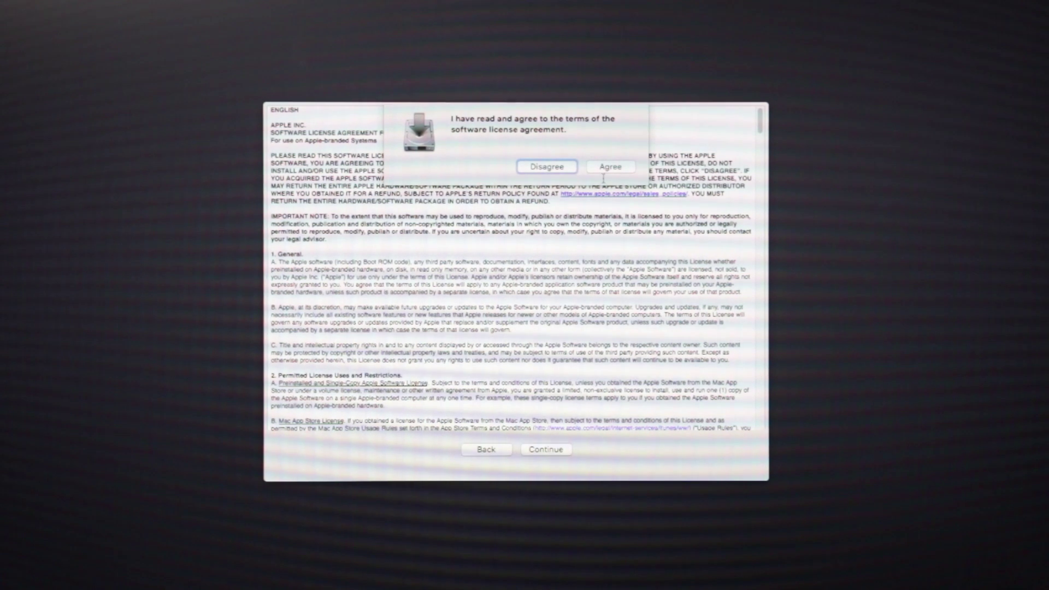
Agree to the license, install OS X onto the El Capitan disk, then boot it from Clover
left_click(610, 165)
left_click(544, 294)
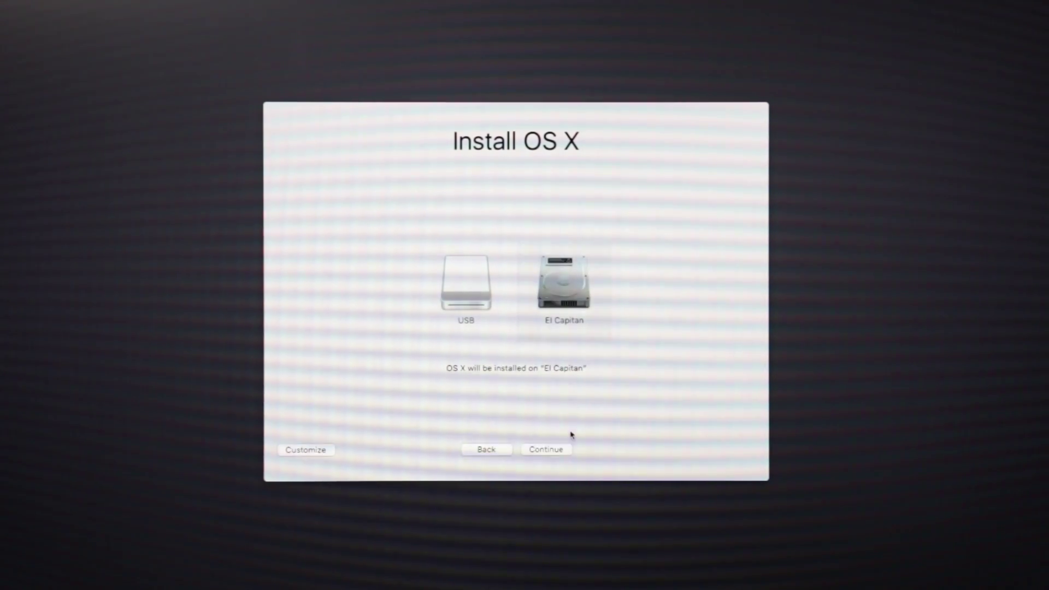
left_click(547, 450)
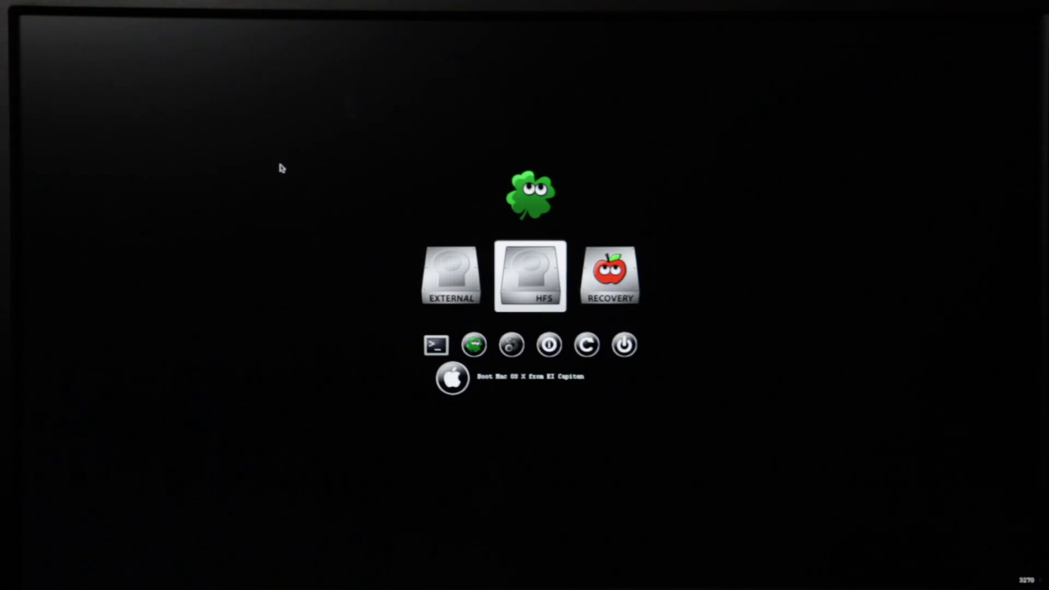
key("Return")
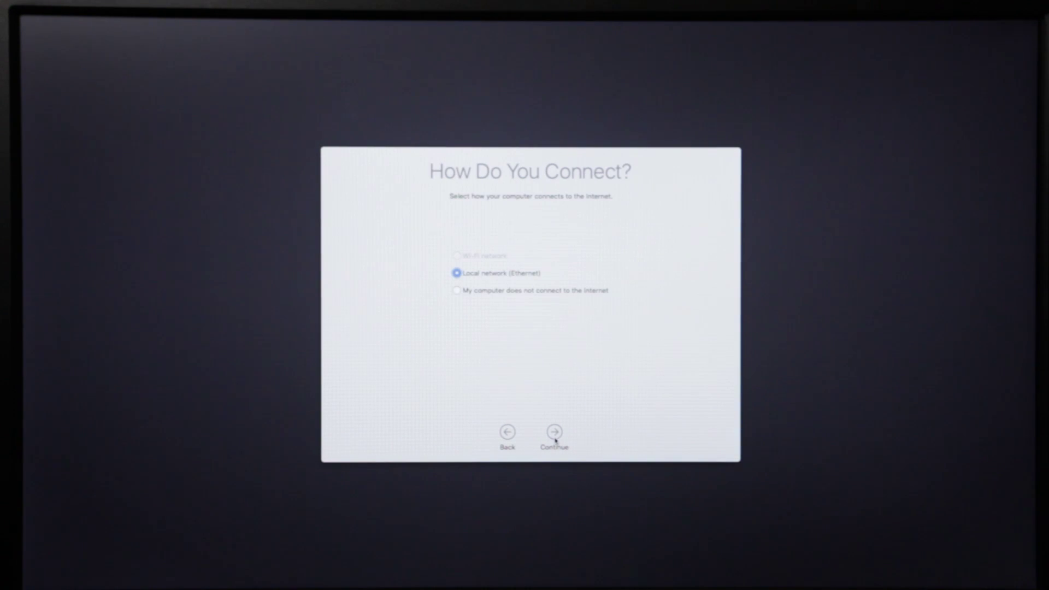
Continue past the Internet Connection screen and the remaining Setup Assistant steps
left_click(555, 434)
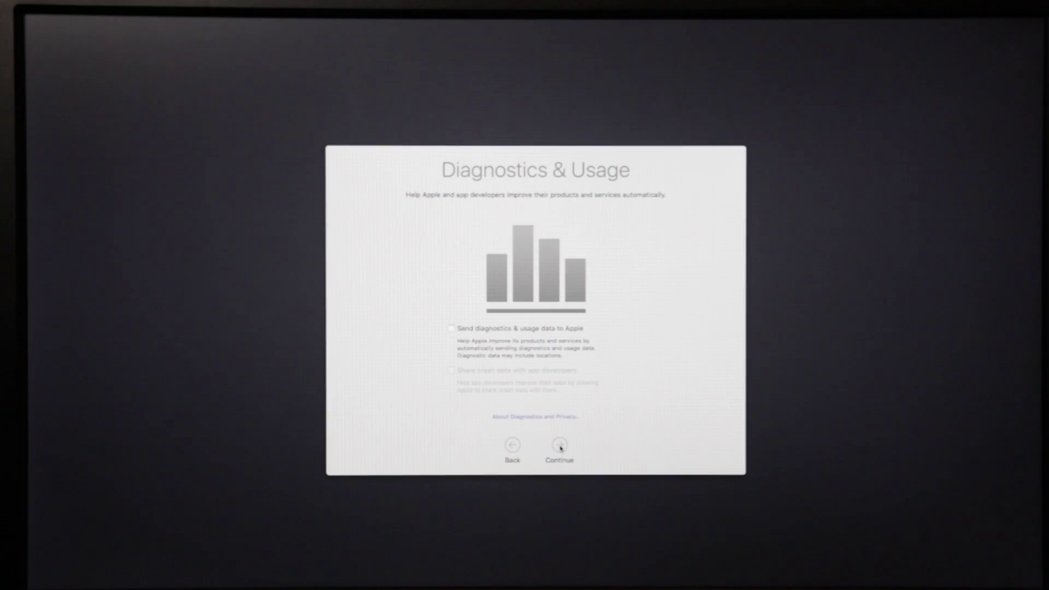
left_click(557, 438)
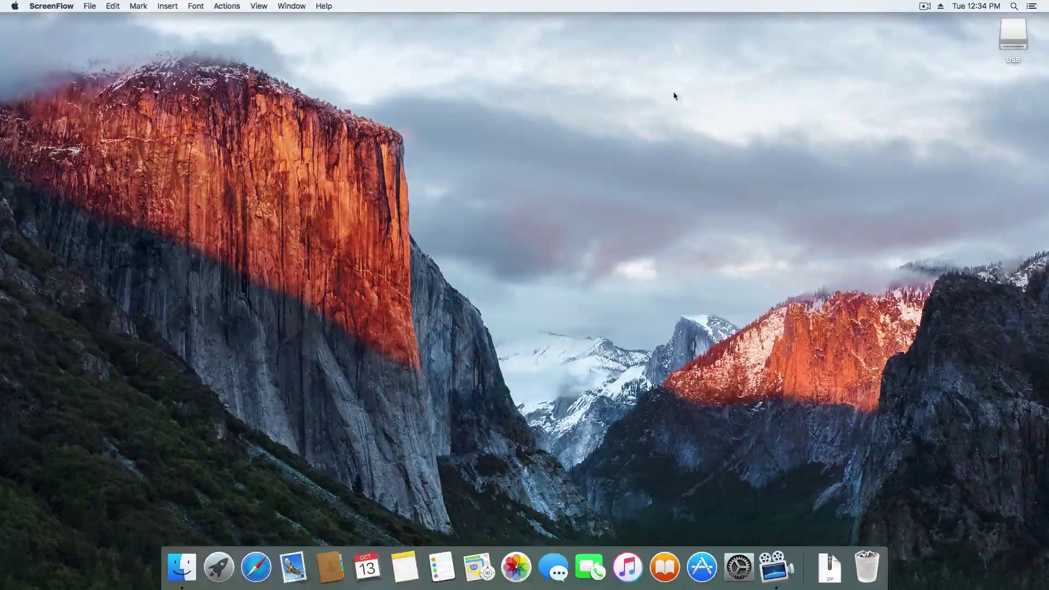
Copy Clover Configurator and the Post-Installation folder from the USB drive onto the desktop
double_click(1013, 38)
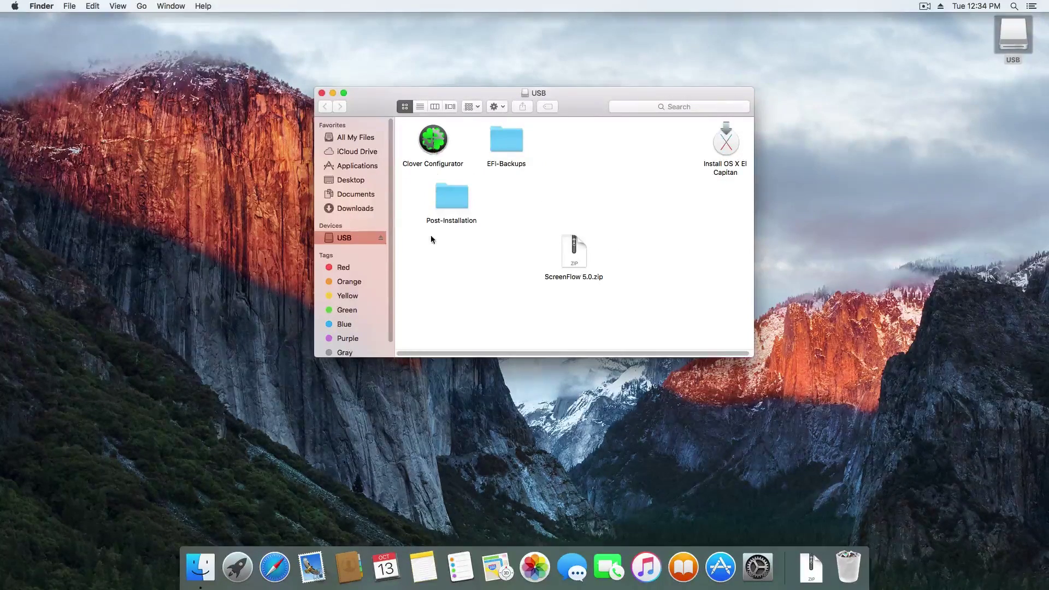
left_click_drag(431, 234, 988, 87)
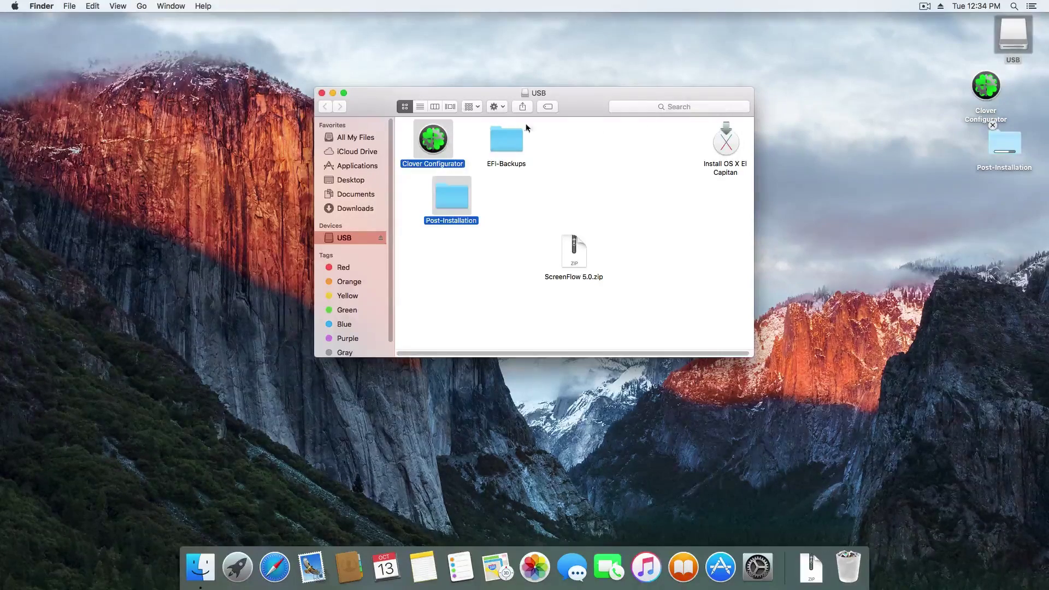
left_click(322, 93)
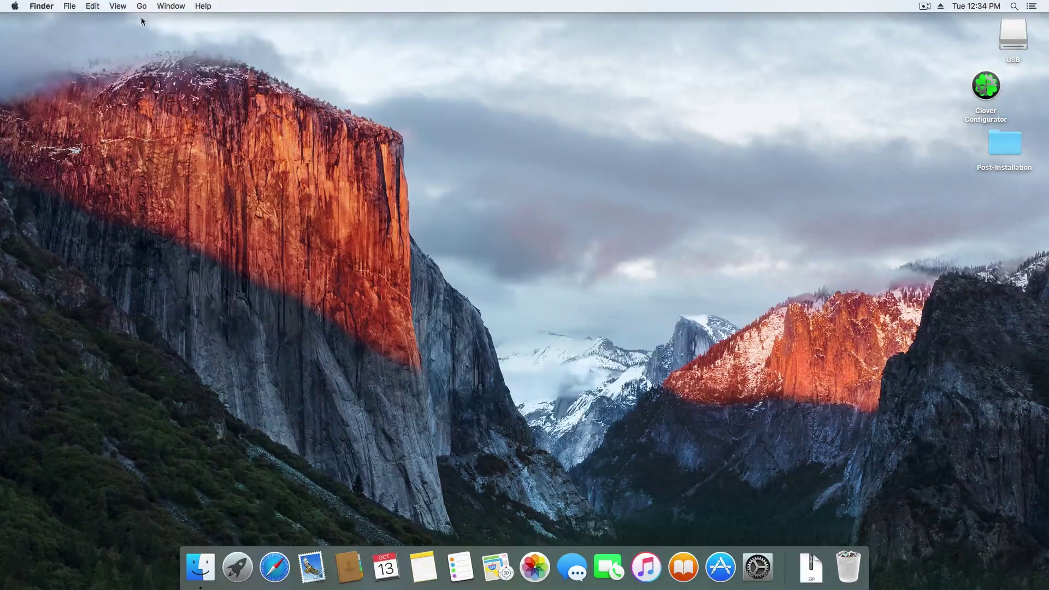
Unlock Security & Privacy with the admin password and allow apps downloaded from Anywhere
left_click(15, 6)
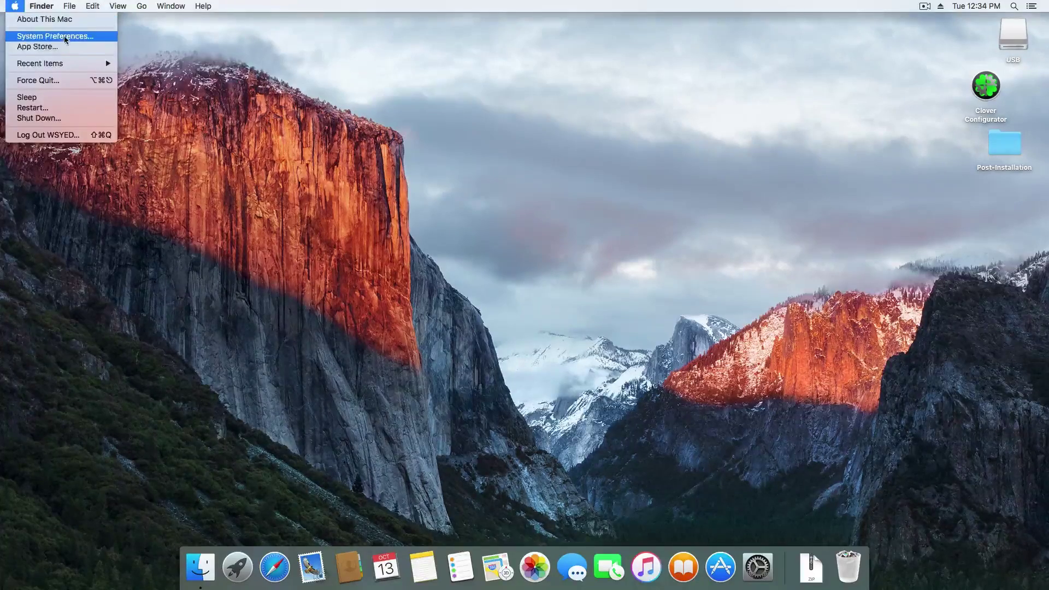
left_click(44, 30)
left_click(593, 131)
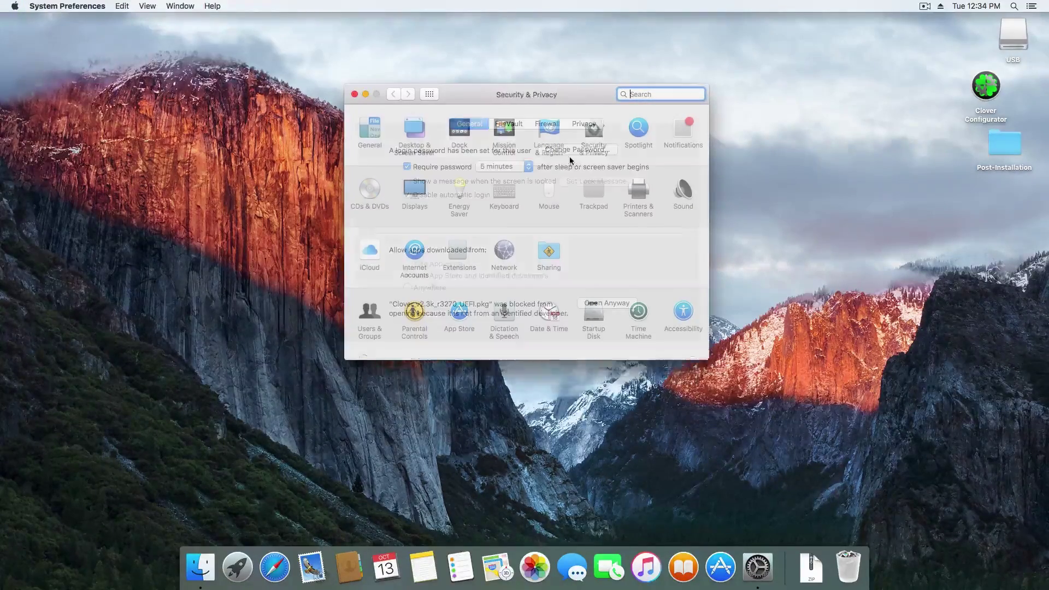
left_click(364, 363)
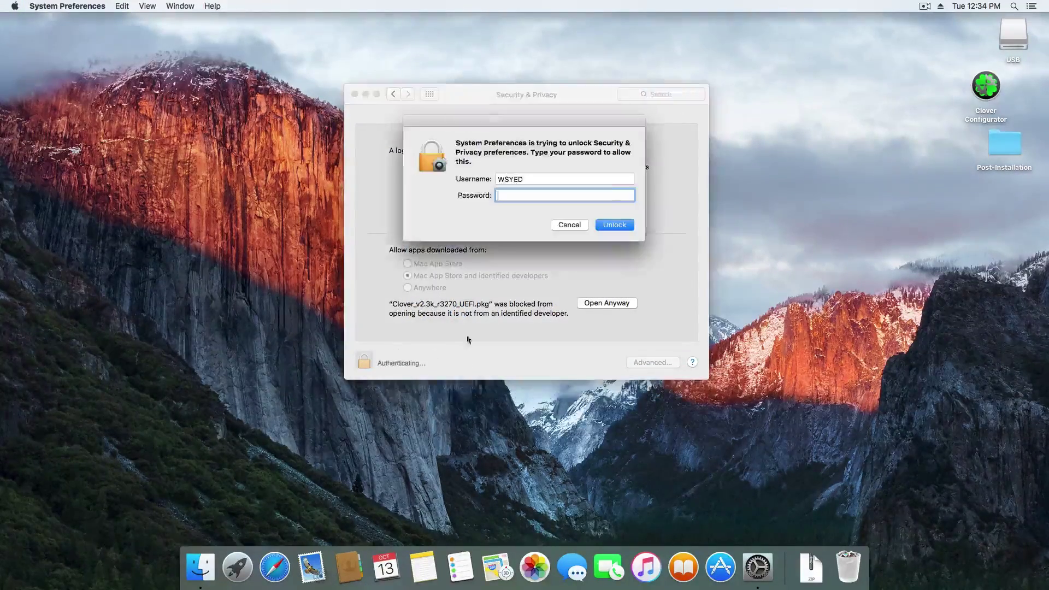
type("•••")
key("Return")
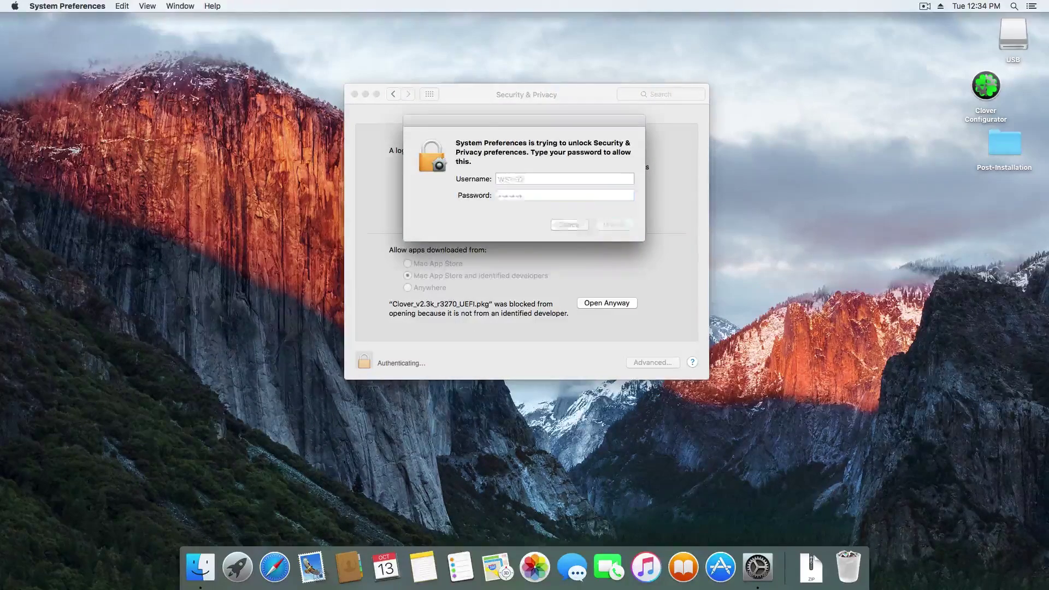
left_click(424, 286)
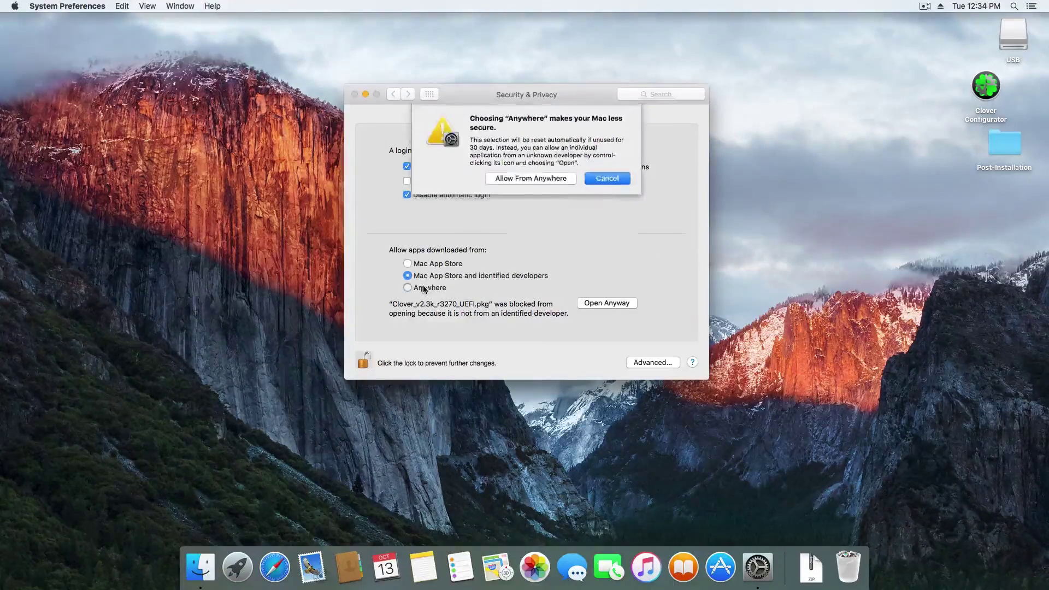
left_click(564, 178)
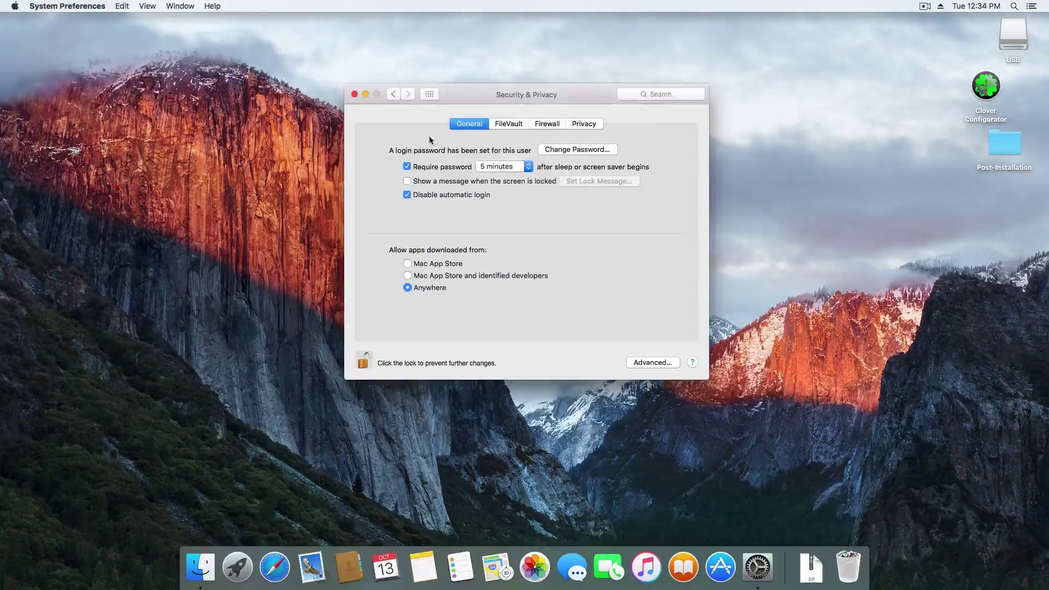
left_click(355, 94)
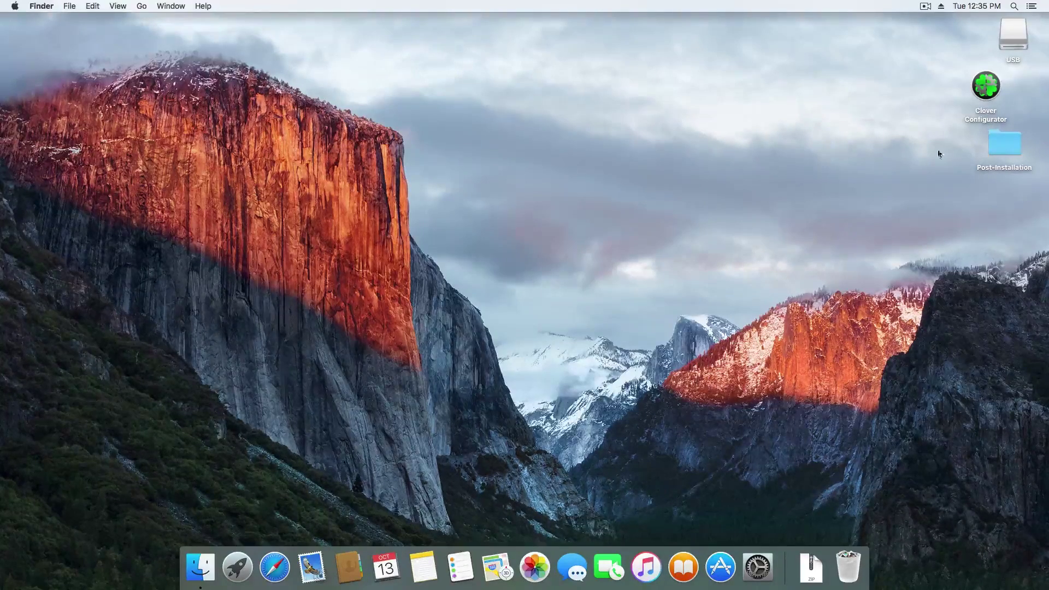
Install Clover_v2.3k_r3270_UEFI.pkg from the Post-Installation folder onto El Capitan
double_click(1005, 141)
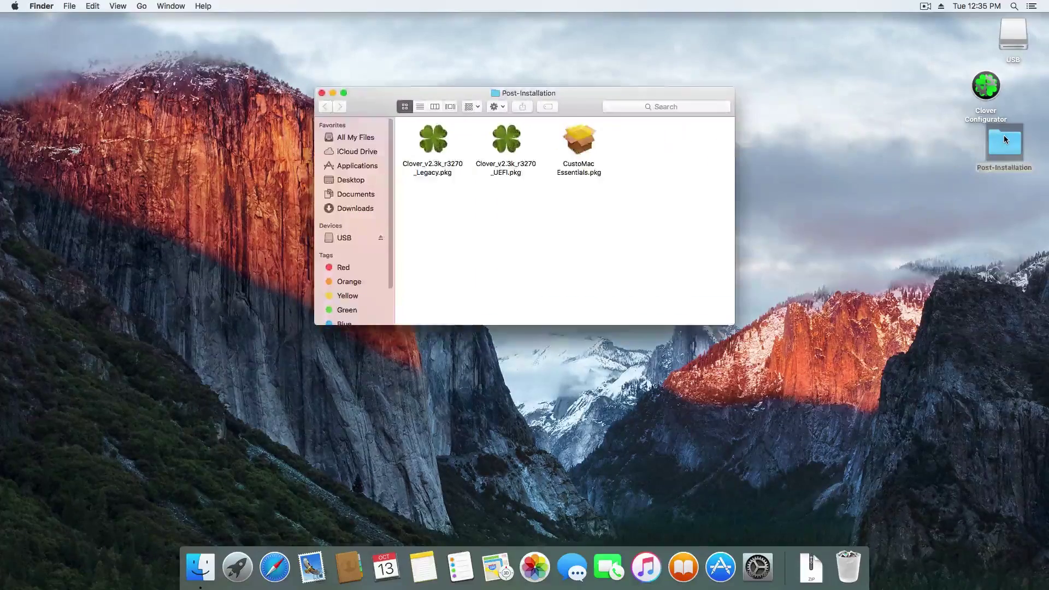
double_click(507, 140)
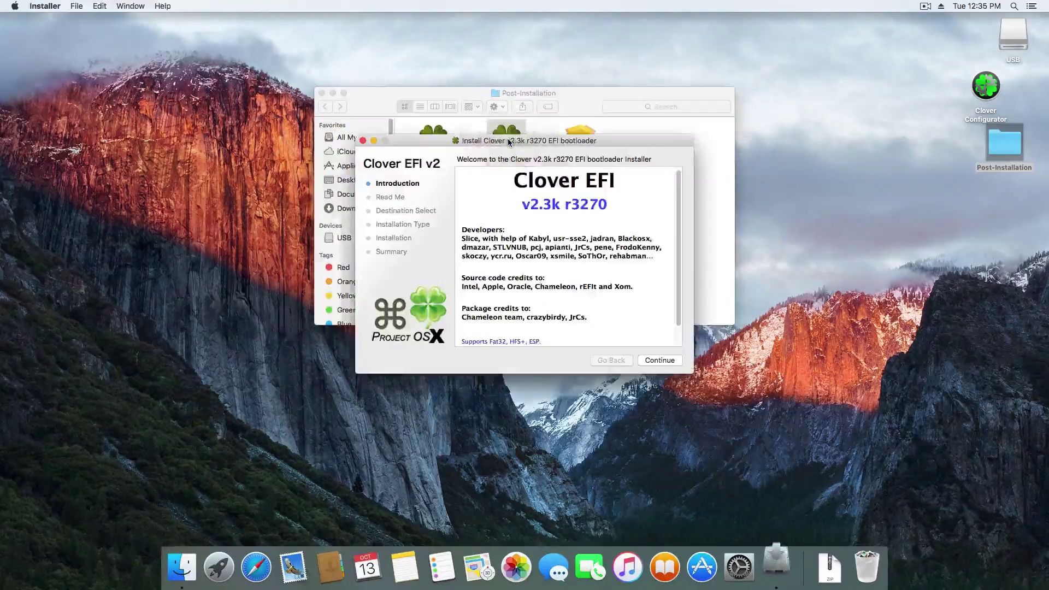
left_click(656, 364)
left_click(656, 364)
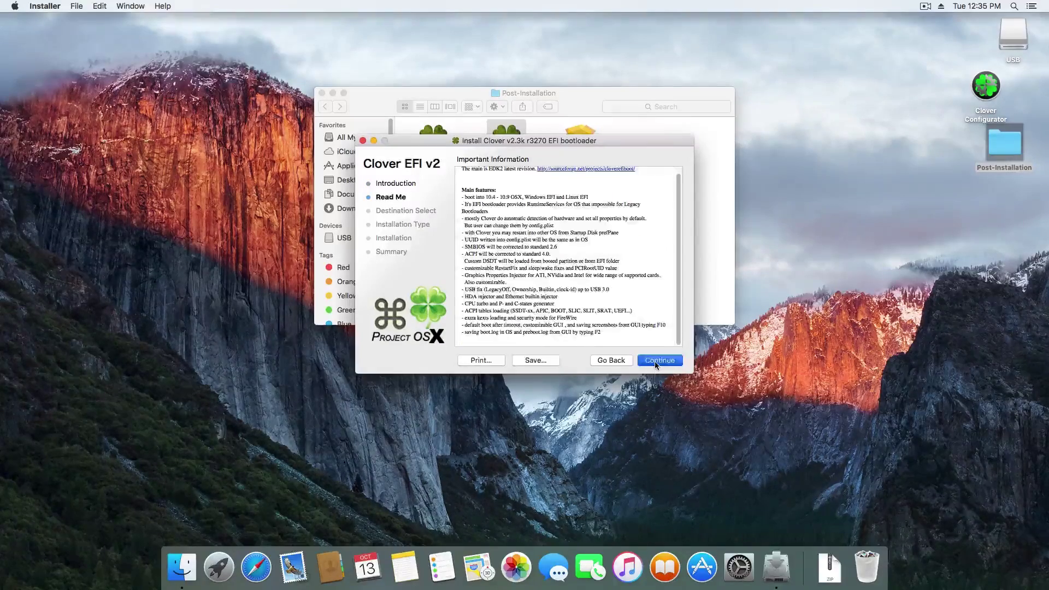
left_click(656, 363)
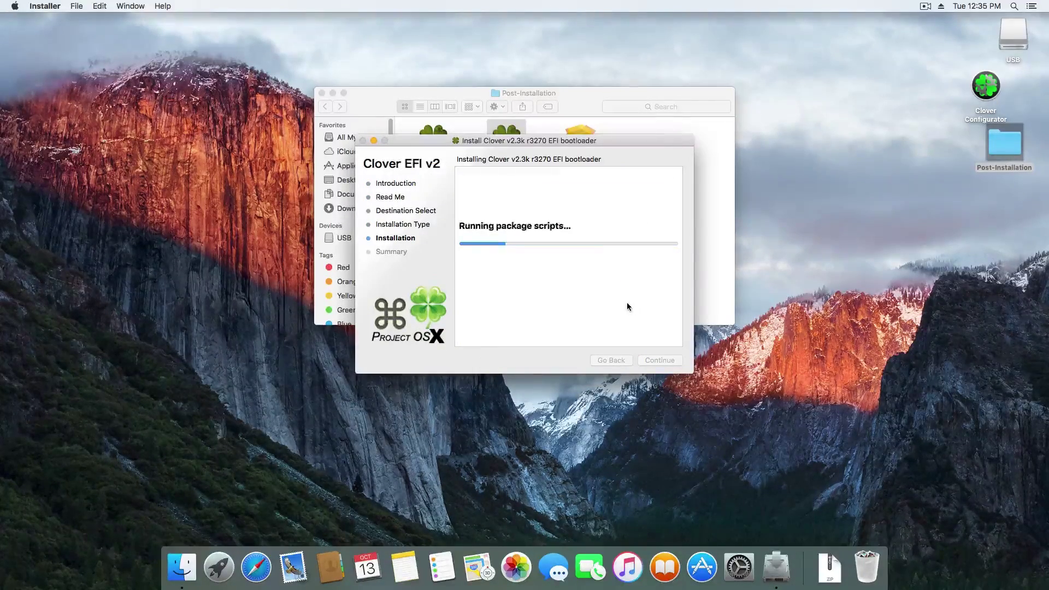
scroll(642, 318, "down", 5)
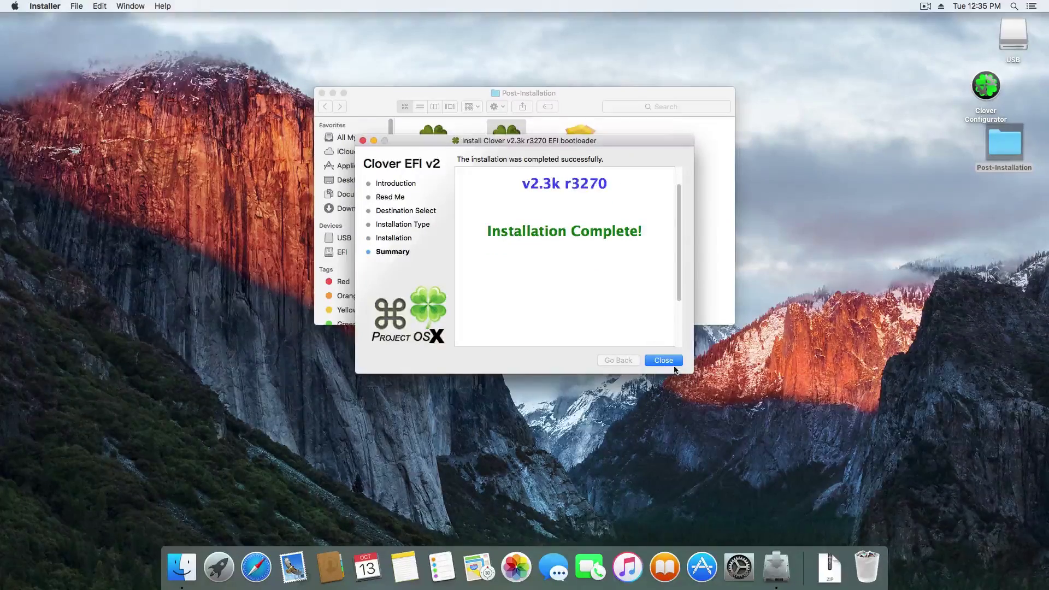
left_click(671, 362)
left_click(580, 137)
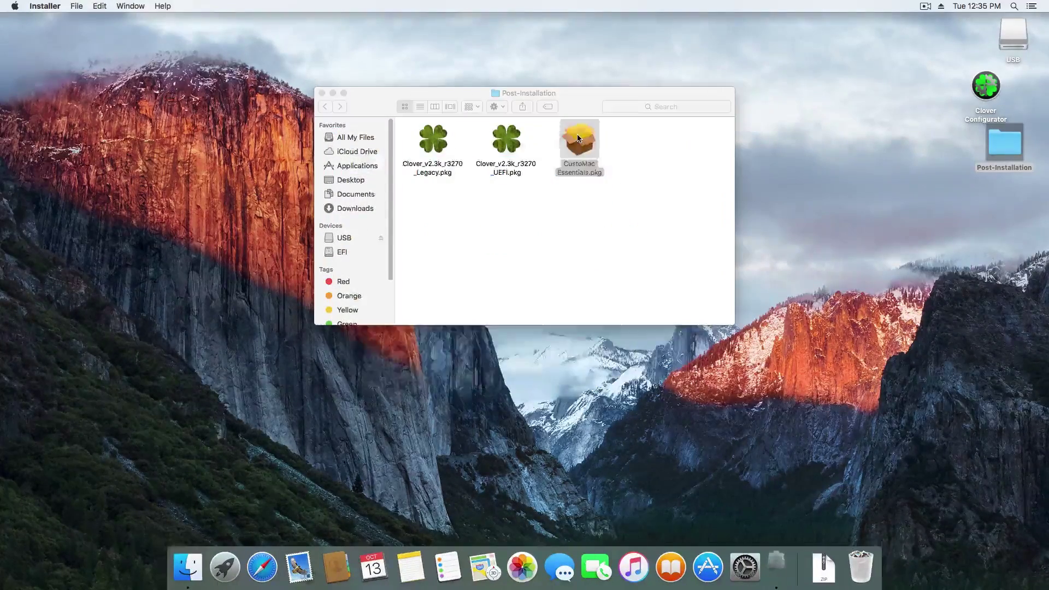
Run the CustoMac Essentials package, agree to its licence, and install it
double_click(579, 137)
left_click(663, 361)
left_click(664, 359)
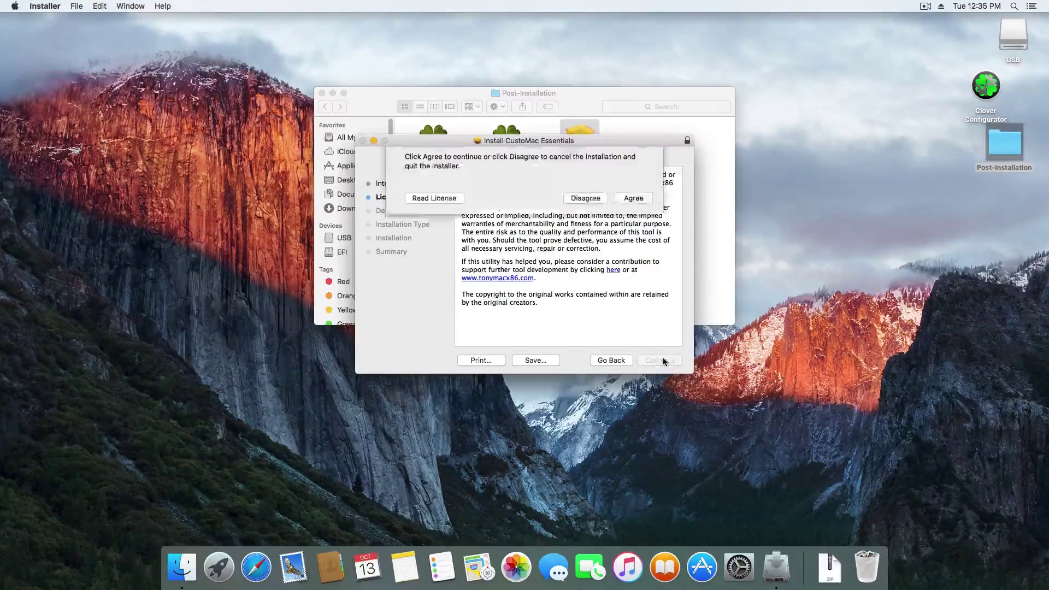
left_click(634, 198)
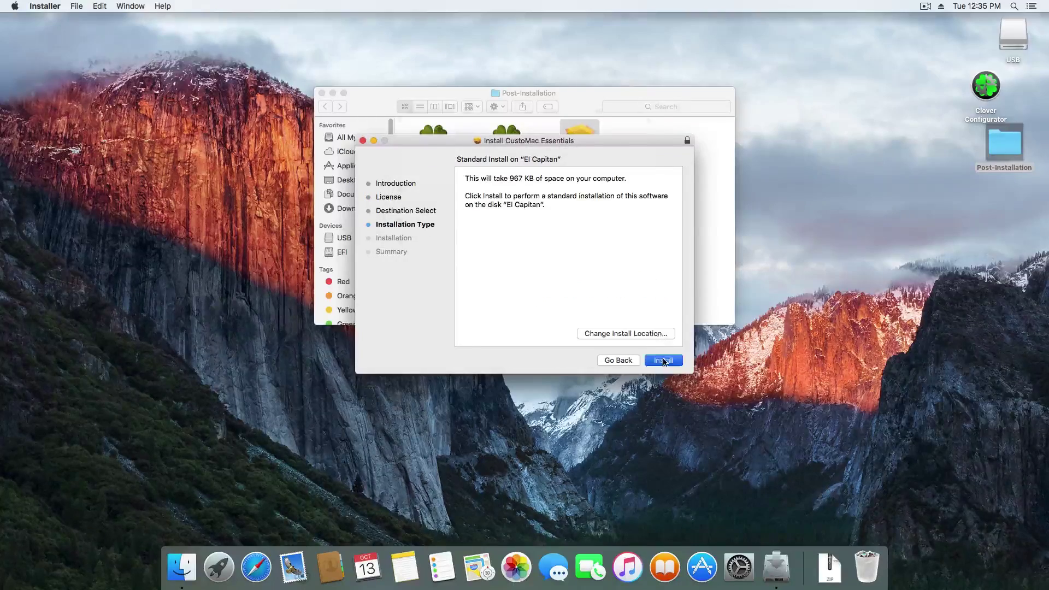
left_click(660, 360)
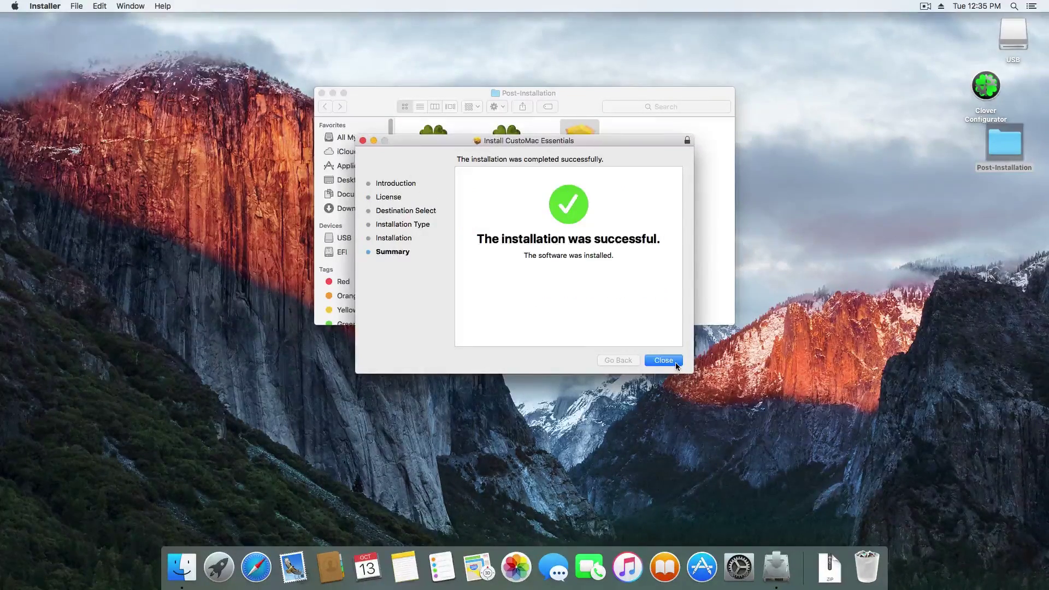
Close the installer and folder, then enable Hard disks on the desktop in Finder Preferences
left_click(676, 363)
left_click(321, 93)
left_click(2, 5)
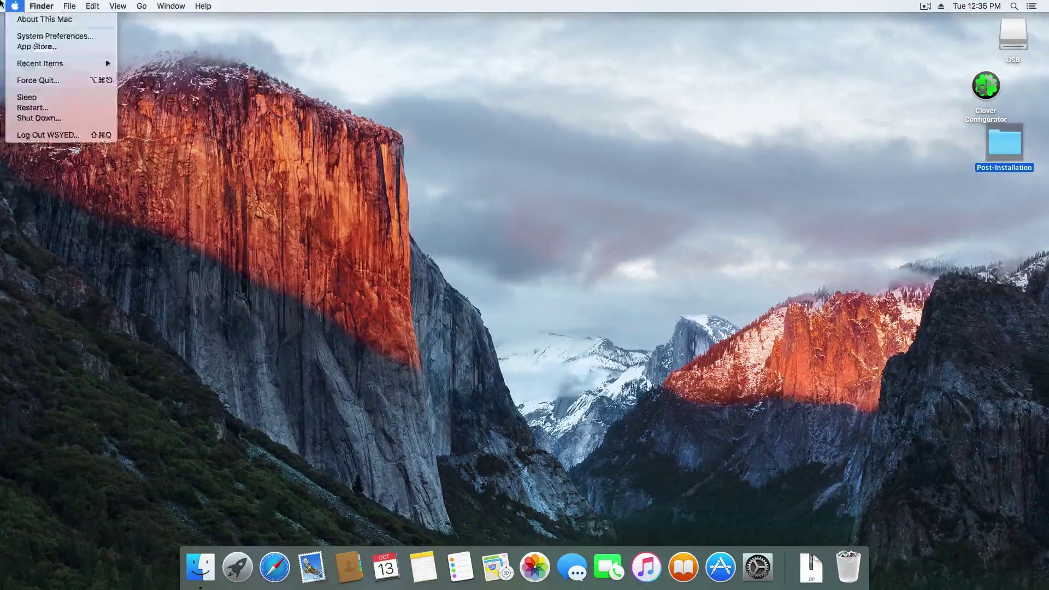
left_click(2, 4)
left_click(41, 6)
left_click(52, 35)
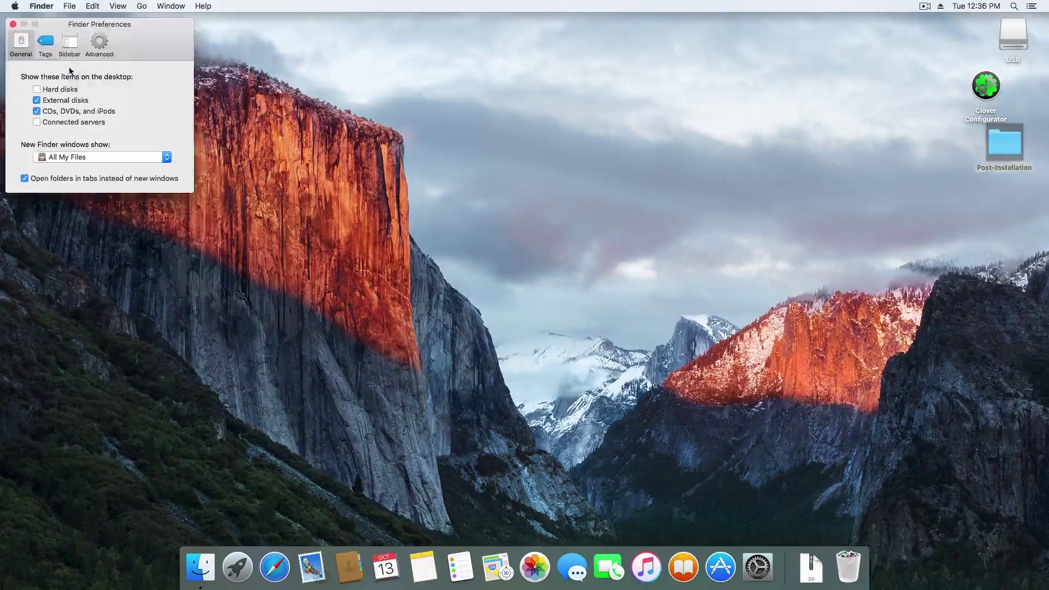
left_click(68, 89)
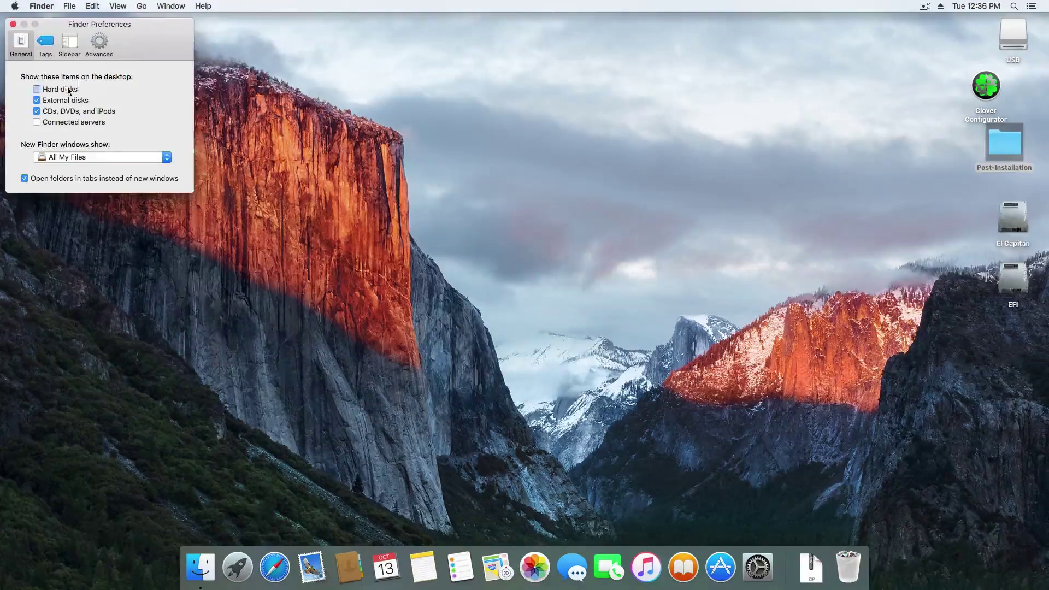
left_click(13, 25)
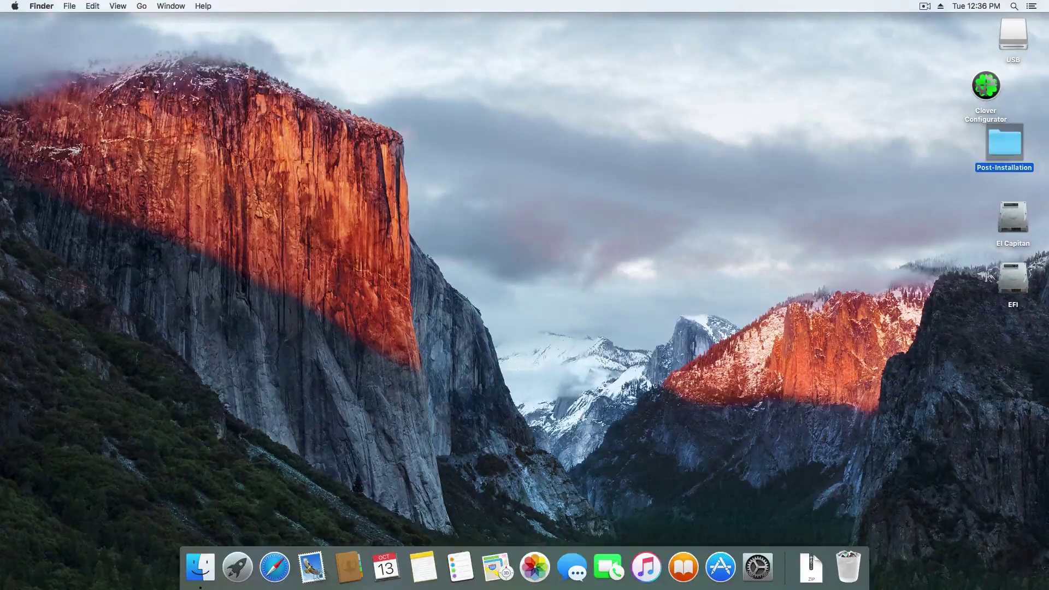
Browse the EFI partition to EFI > CLOVER and select config.plist
double_click(1005, 272)
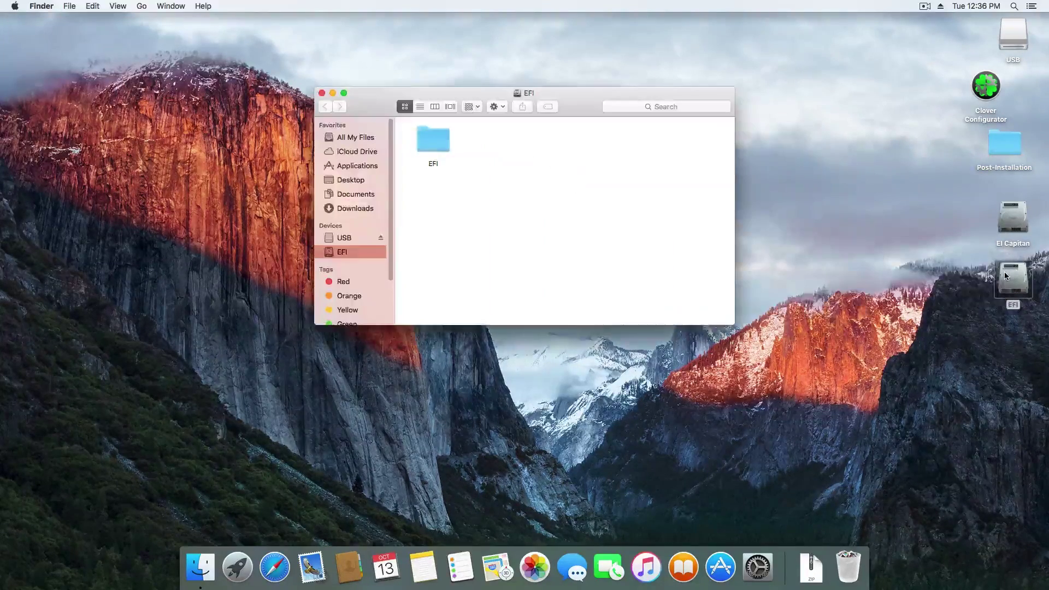
double_click(442, 140)
double_click(575, 143)
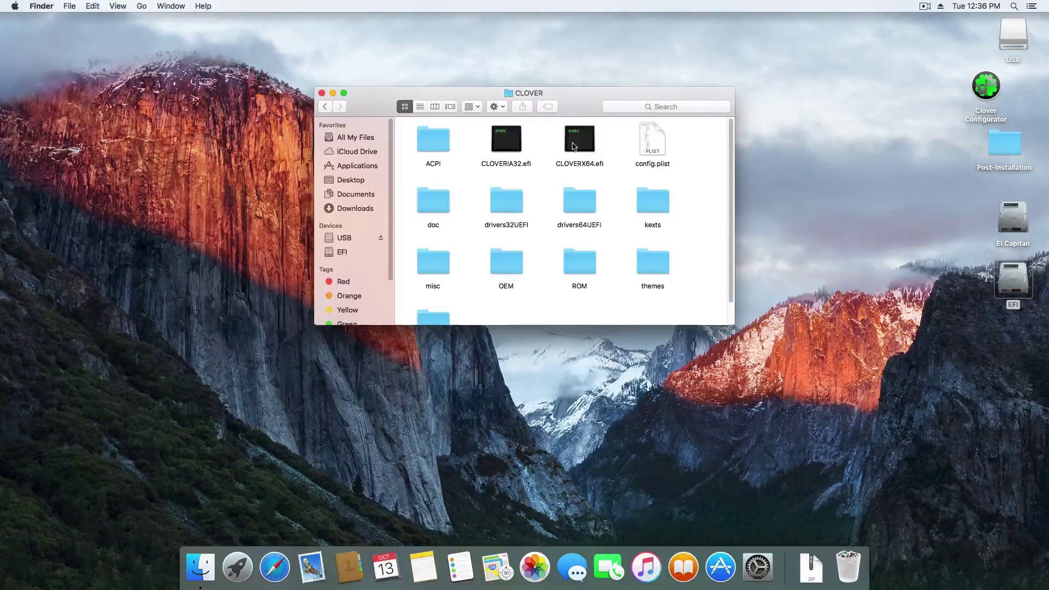
left_click(650, 151)
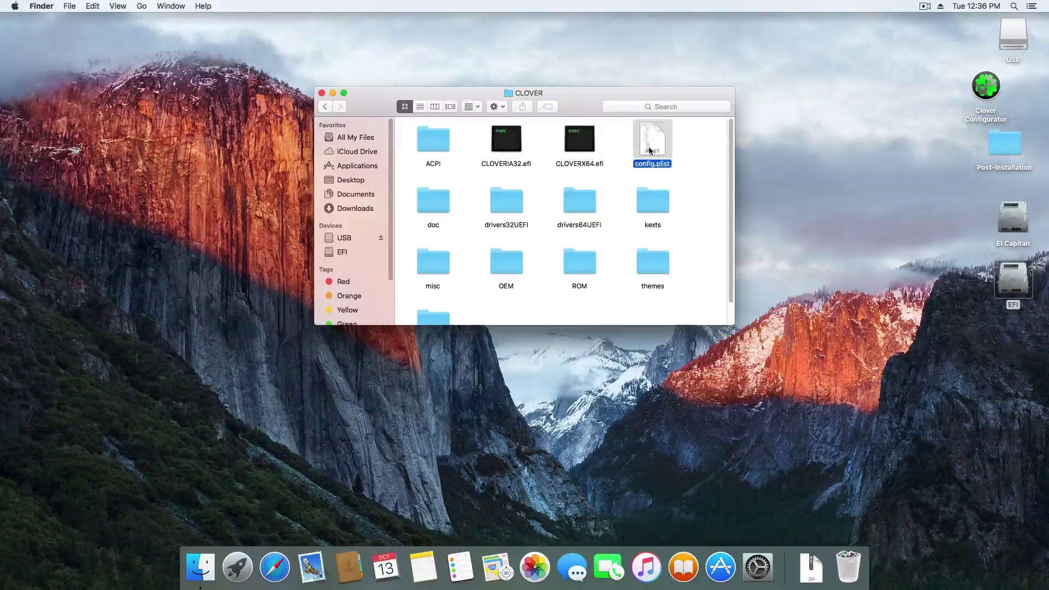
Open config.plist in Clover Configurator and apply Mac Pro (3,1) - LGA775 SMBIOS values
double_click(650, 151)
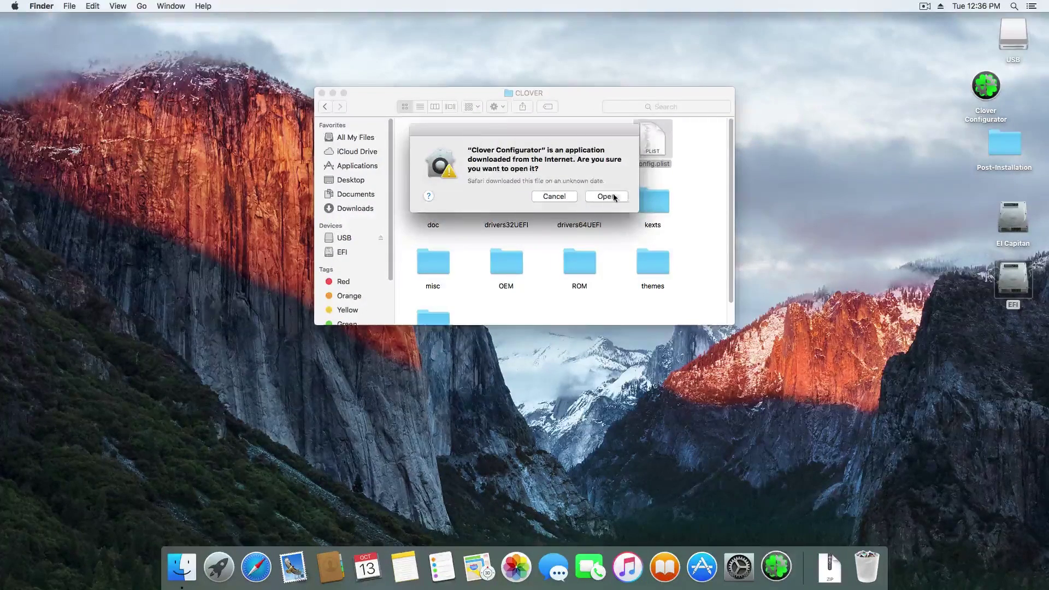
left_click(608, 197)
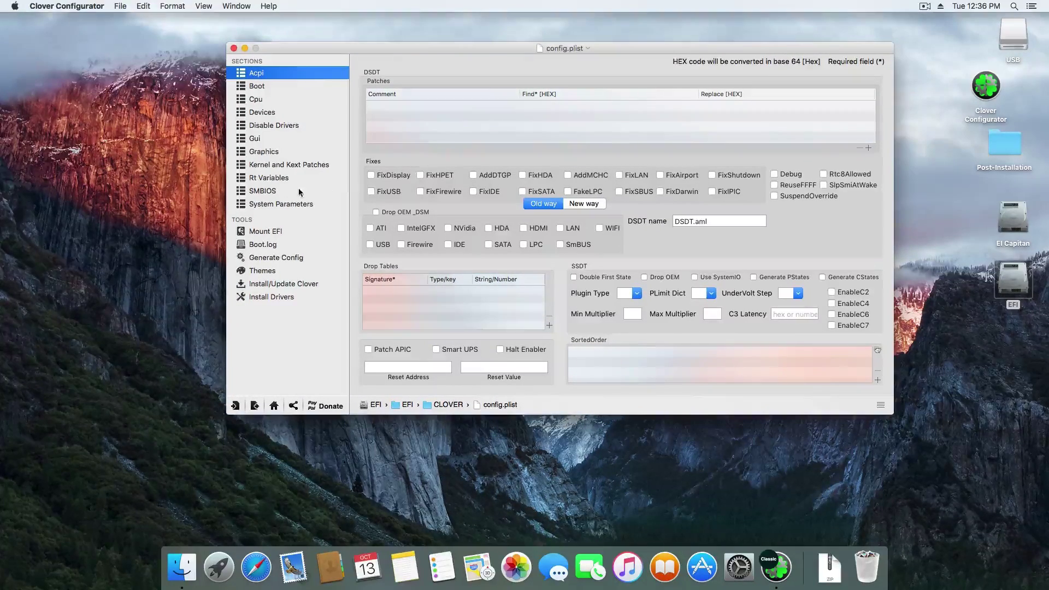
left_click(288, 191)
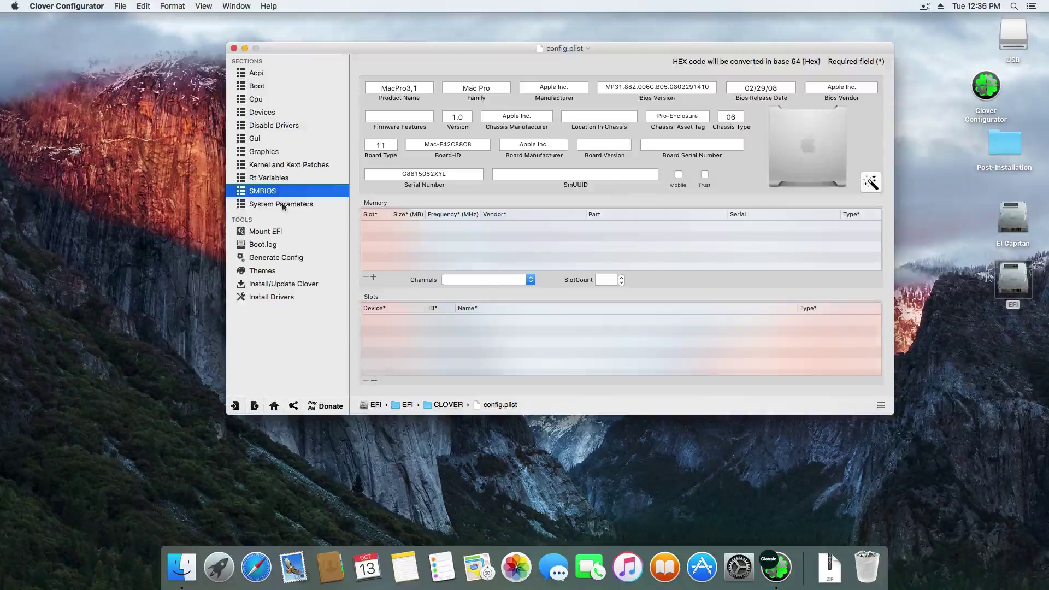
left_click(871, 183)
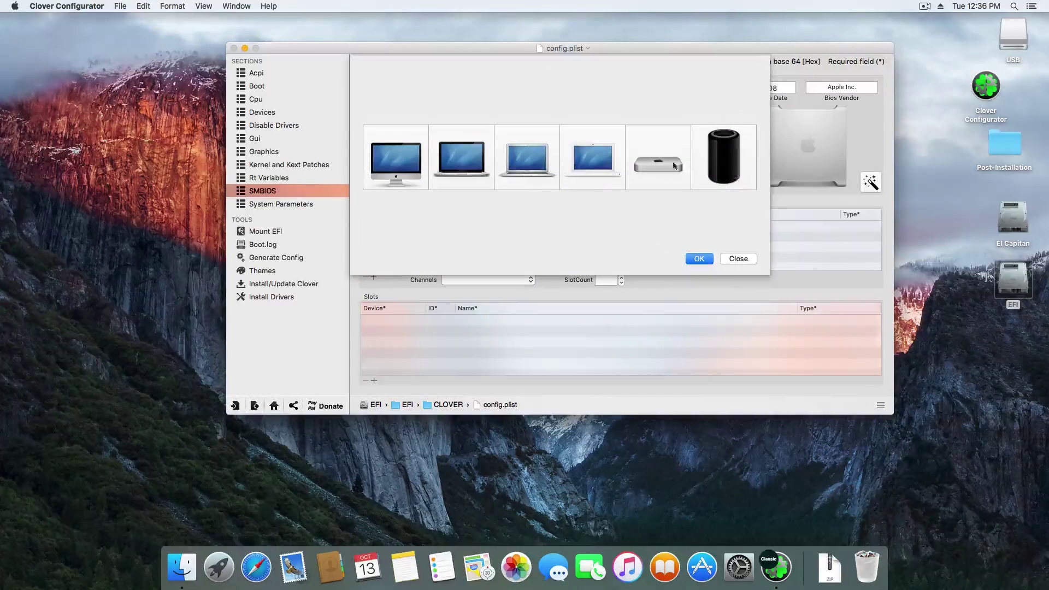
left_click(731, 166)
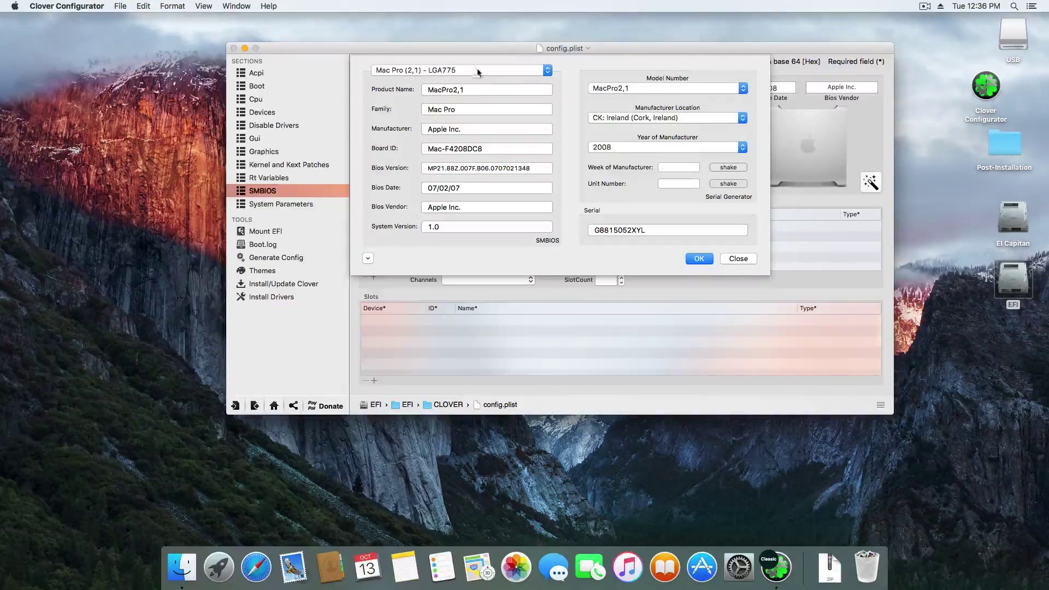
left_click(478, 72)
left_click(466, 83)
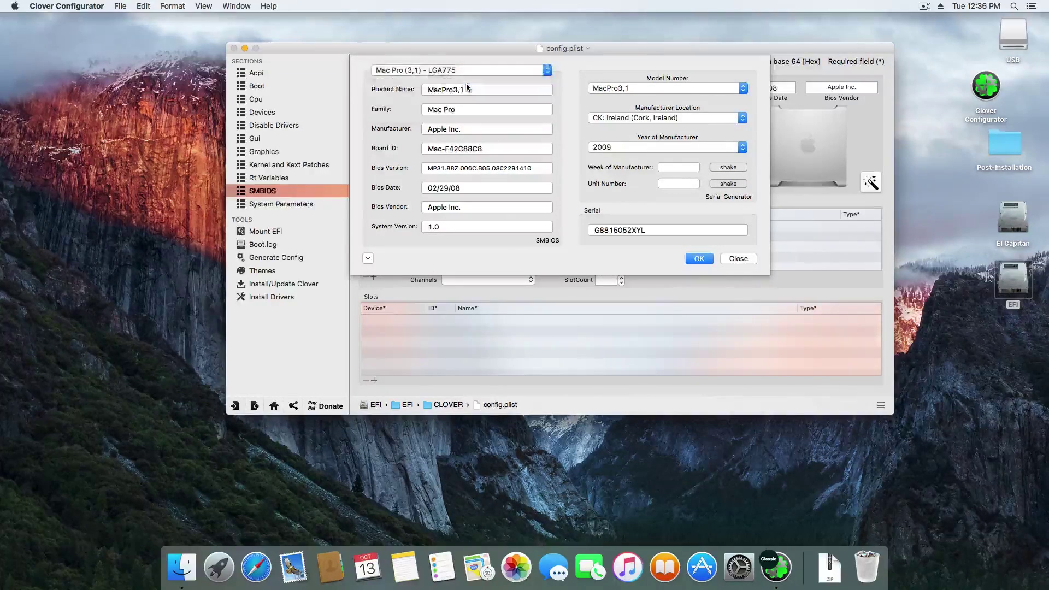
left_click(699, 258)
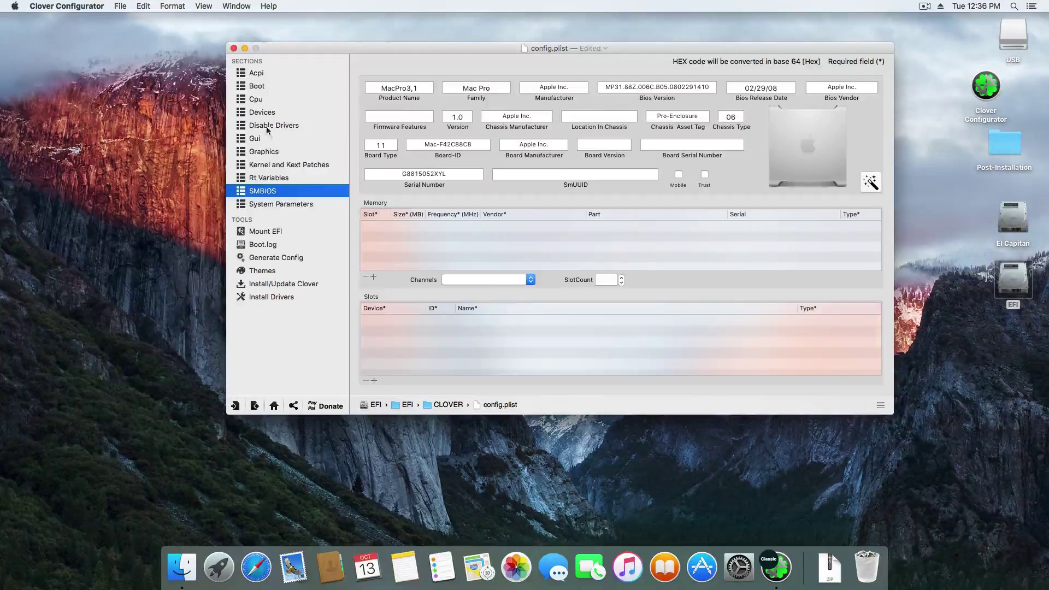
Enable Inject NVidia, save config.plist, and quit Clover Configurator
left_click(275, 153)
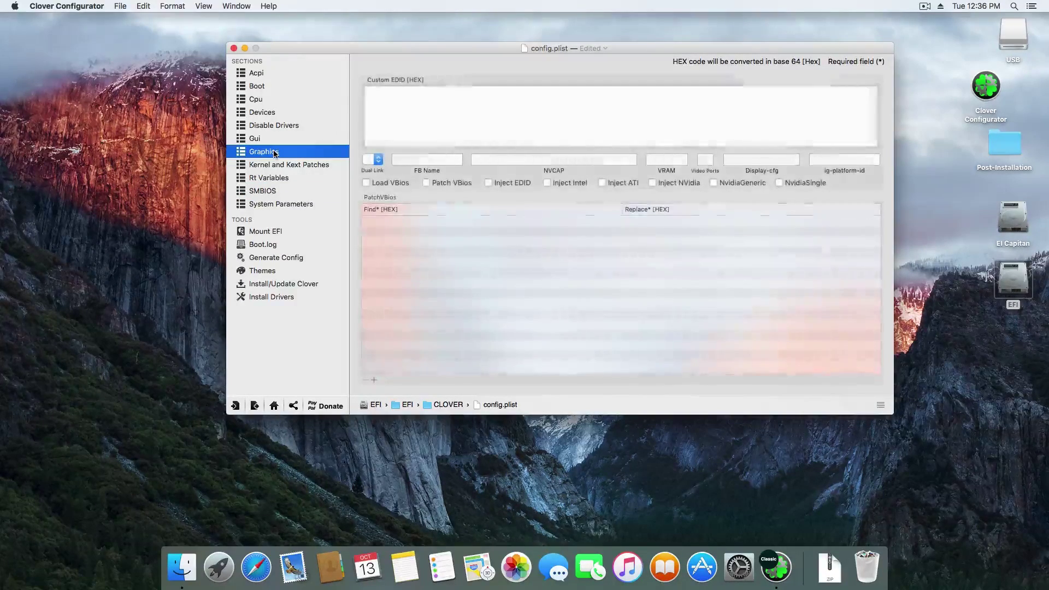
left_click(652, 182)
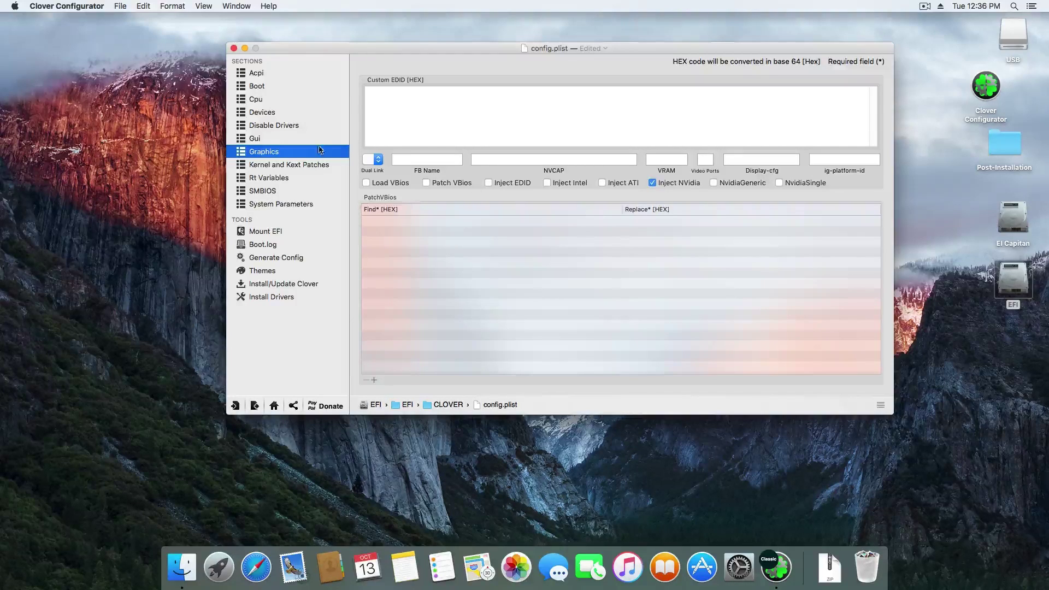
left_click(120, 6)
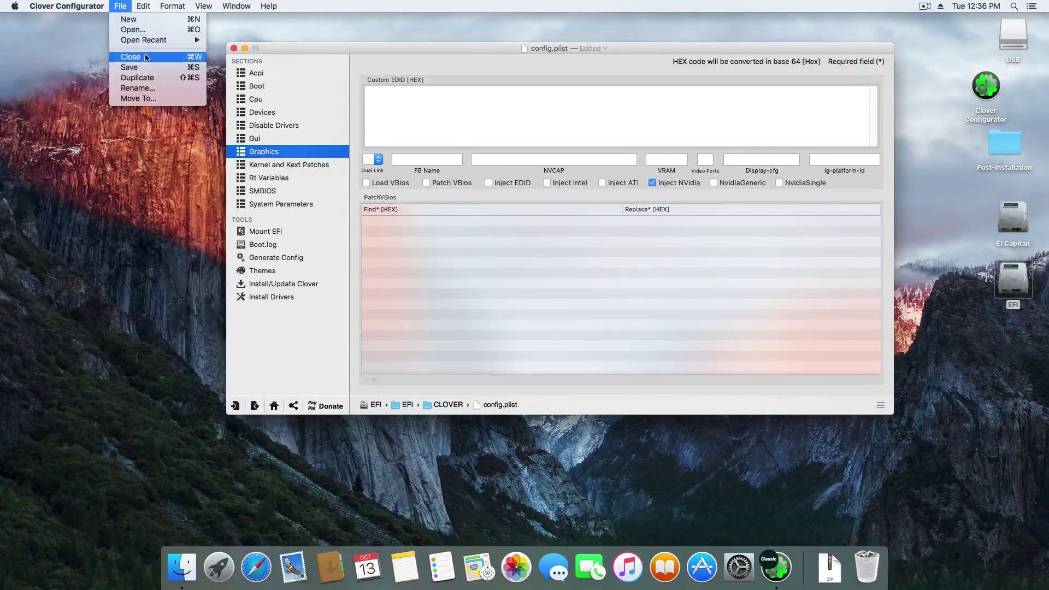
left_click(129, 66)
left_click(234, 49)
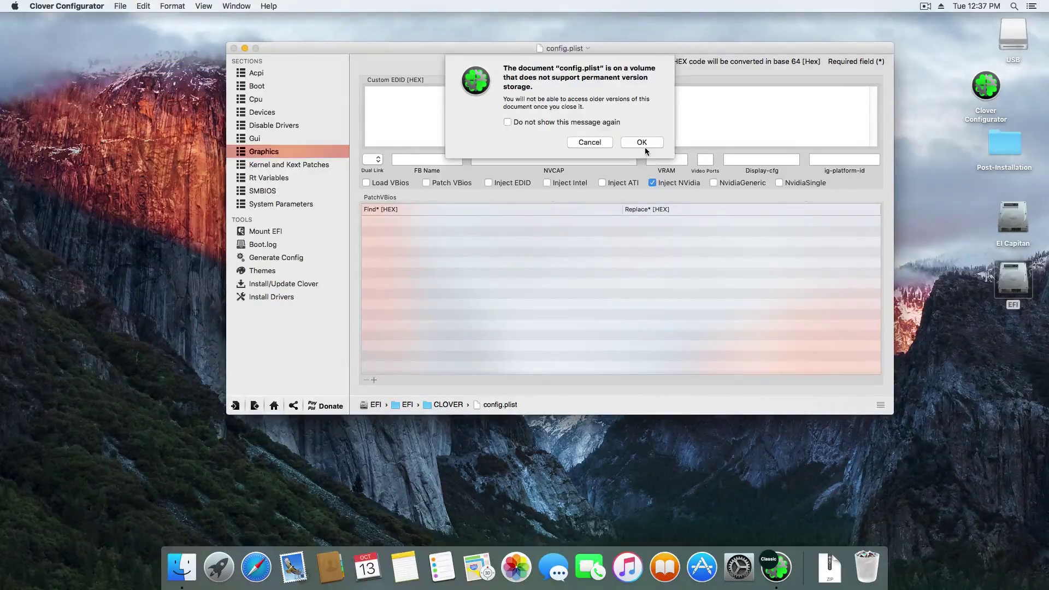
left_click(641, 141)
right_click(776, 567)
left_click(782, 527)
left_click(14, 6)
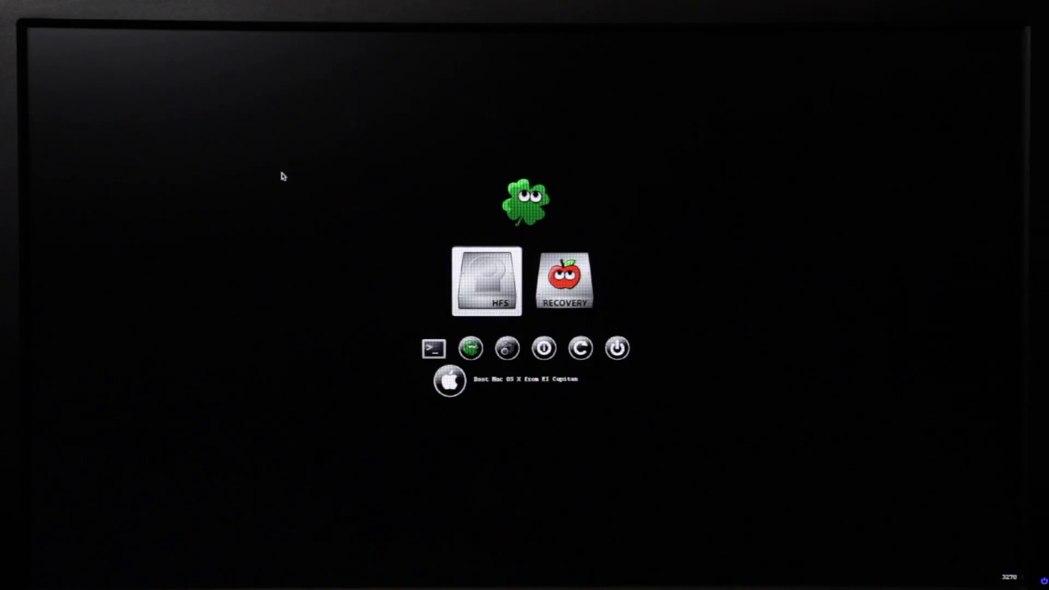
Boot El Capitan from the hard drive entry in Clover and log in with the password
key("Return")
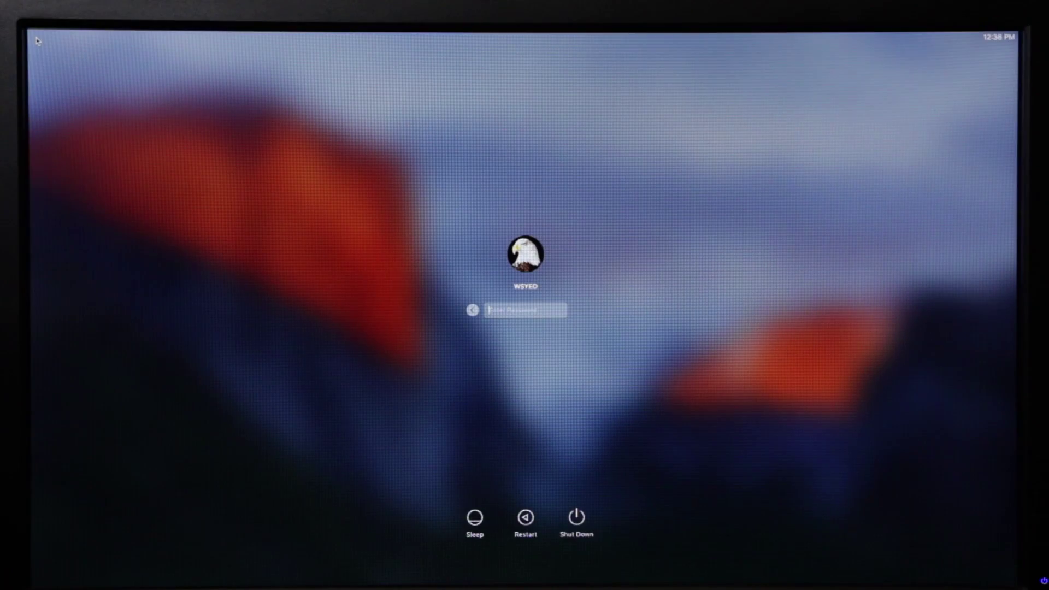
type("***")
key("Return")
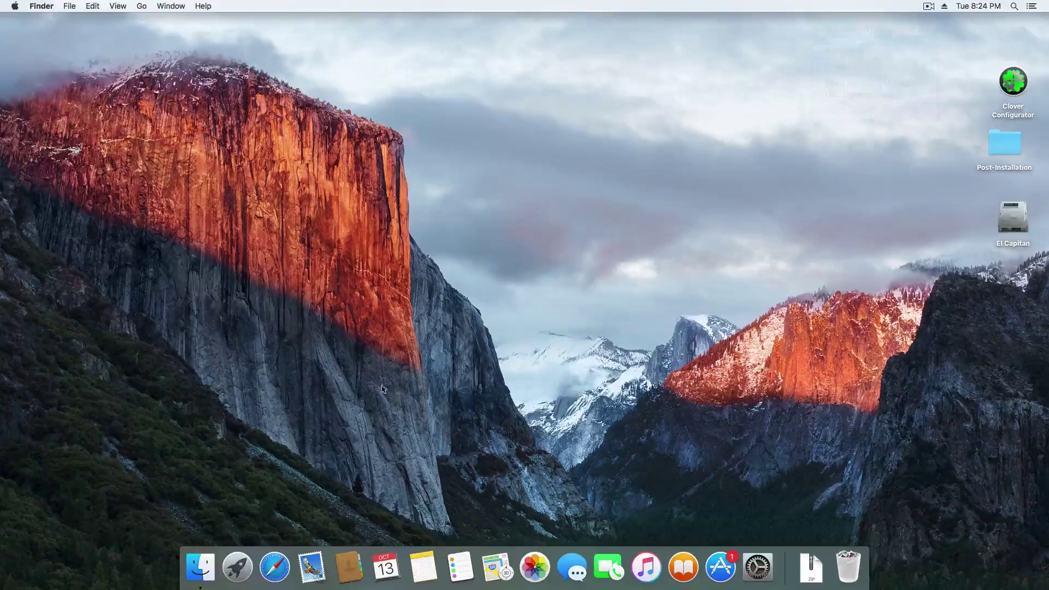
Load apple.com in Safari to check the internet connection
left_click(274, 568)
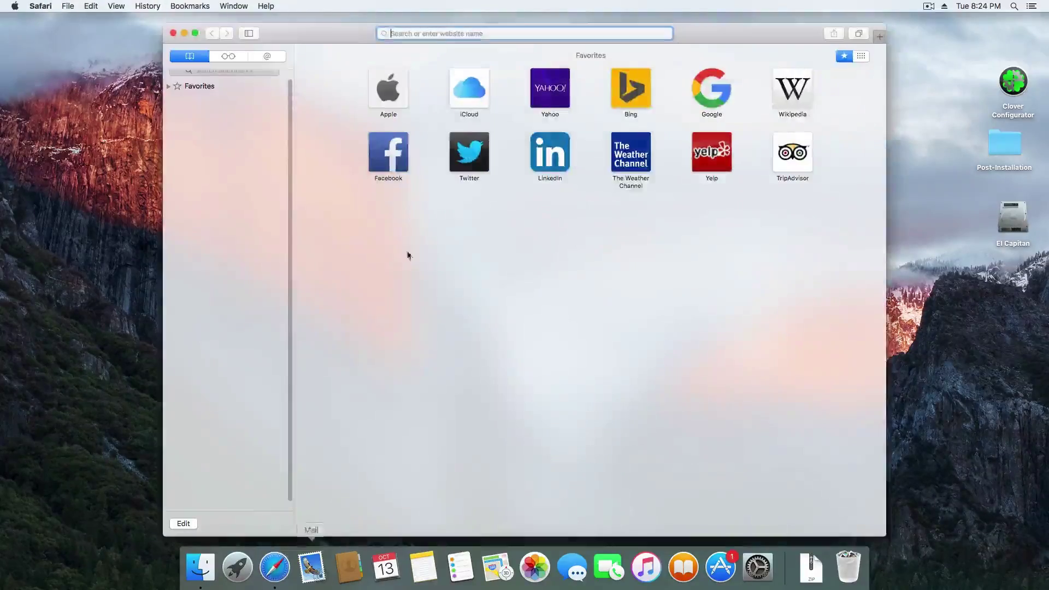
type("apple.com")
key("Return")
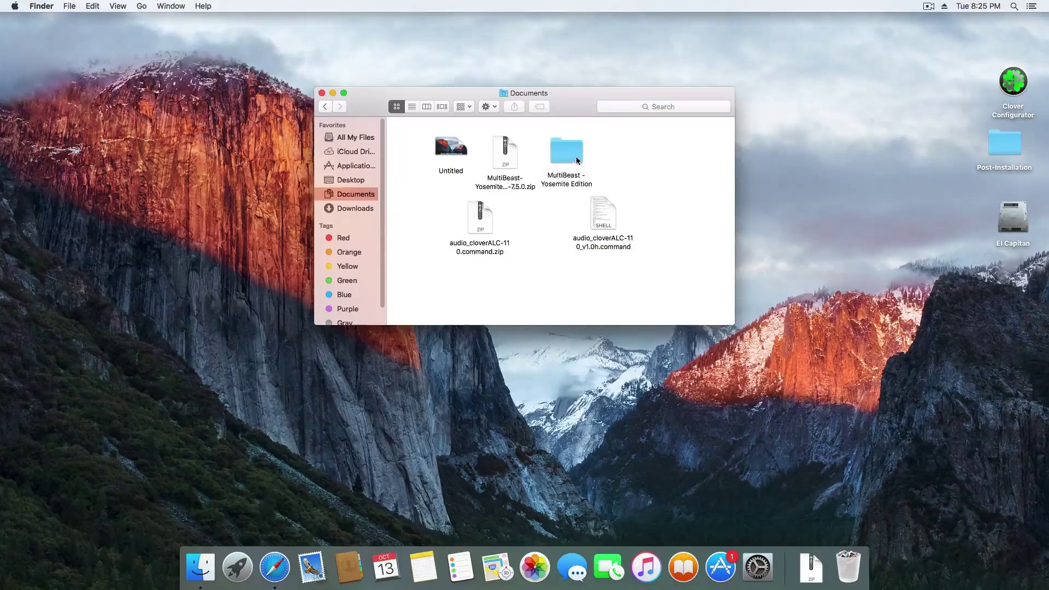
Launch MultiBeast and choose the Universal VoodooHDA v2.7.3 audio driver
double_click(576, 157)
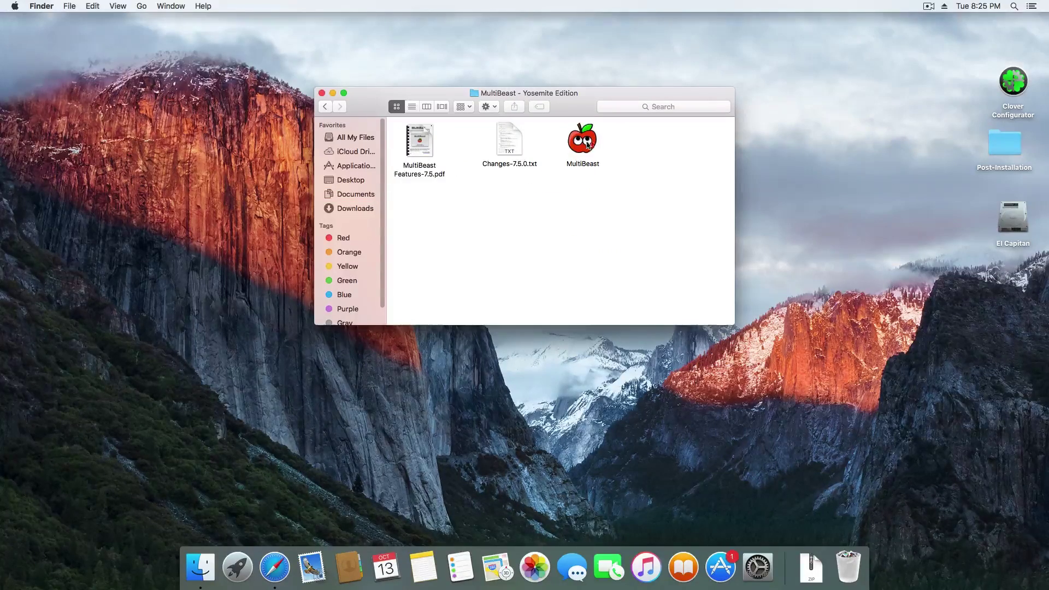
double_click(583, 148)
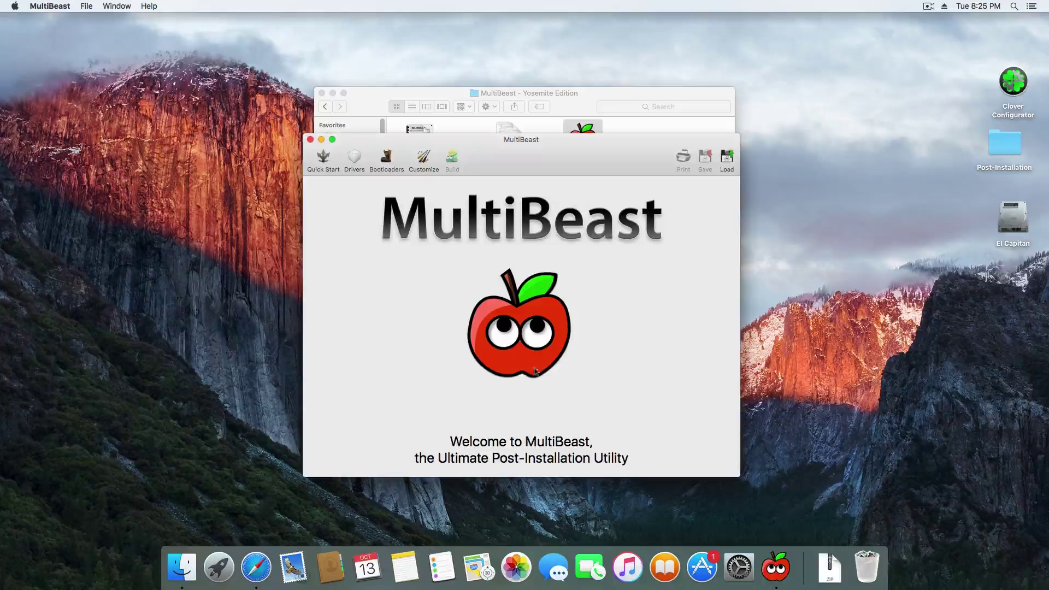
left_click(354, 158)
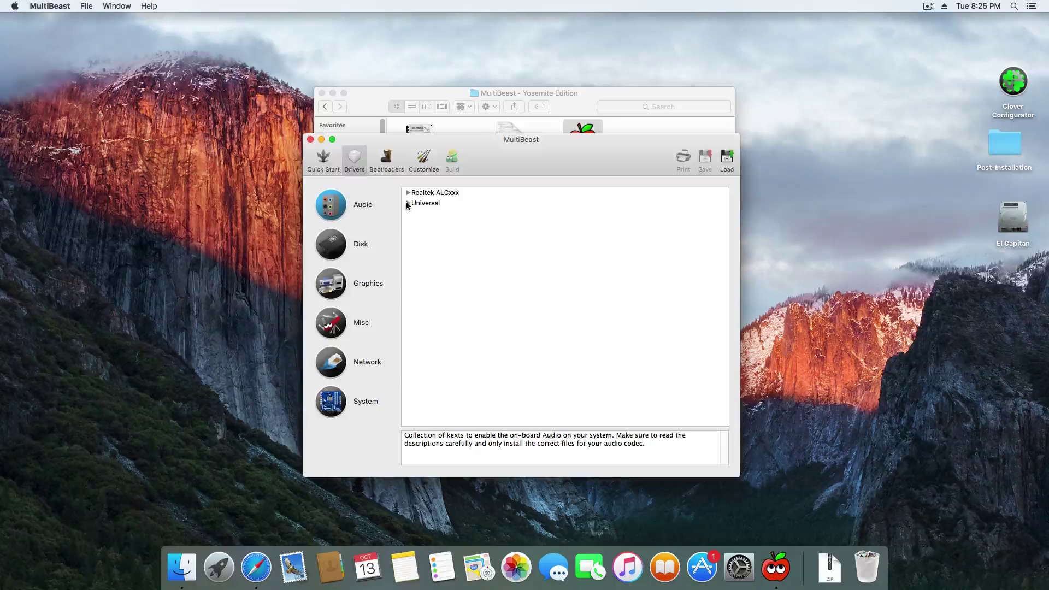
left_click(408, 203)
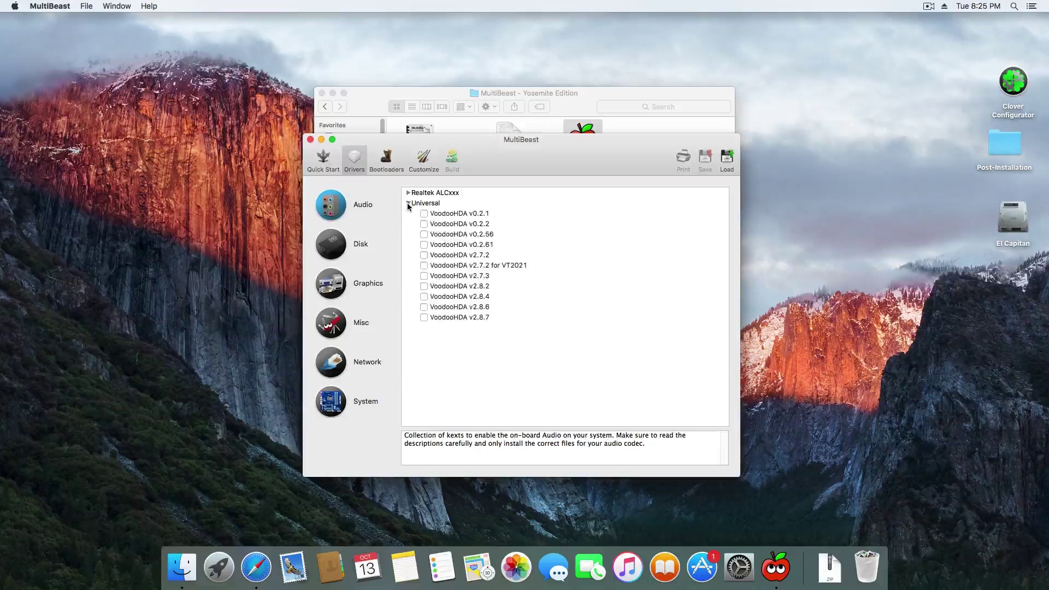
left_click(426, 280)
Add the AtherosL1cEthernet network driver, start the install and accept the licence
left_click(331, 362)
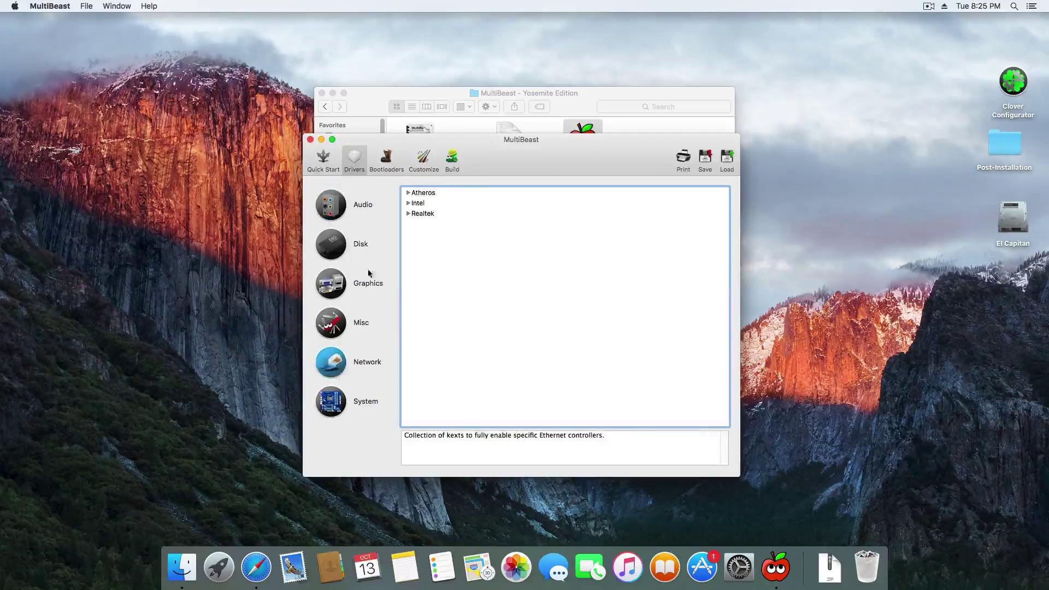
left_click(409, 193)
left_click(428, 214)
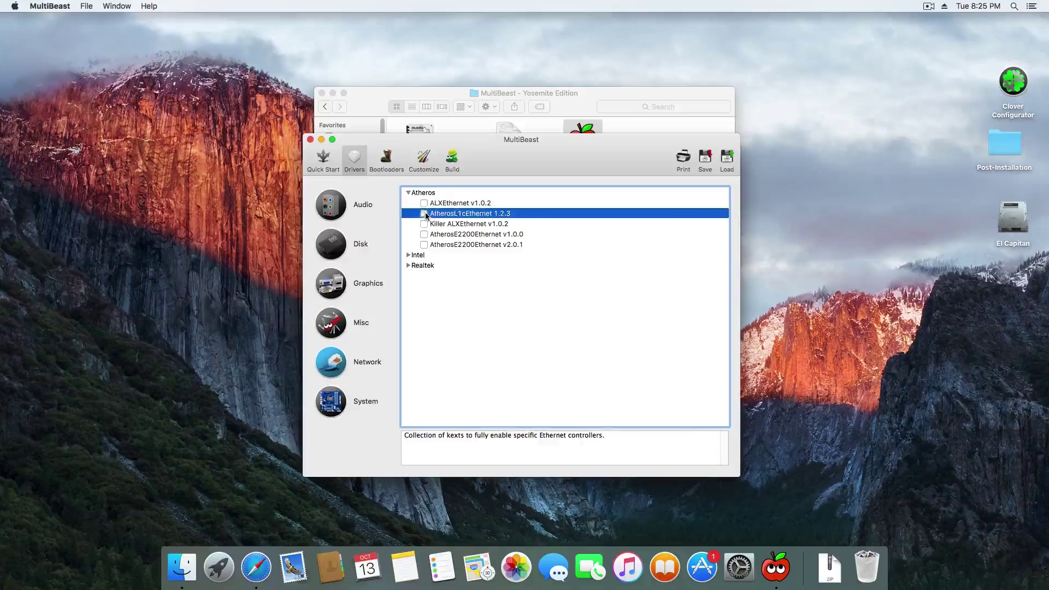
left_click(424, 213)
left_click(452, 159)
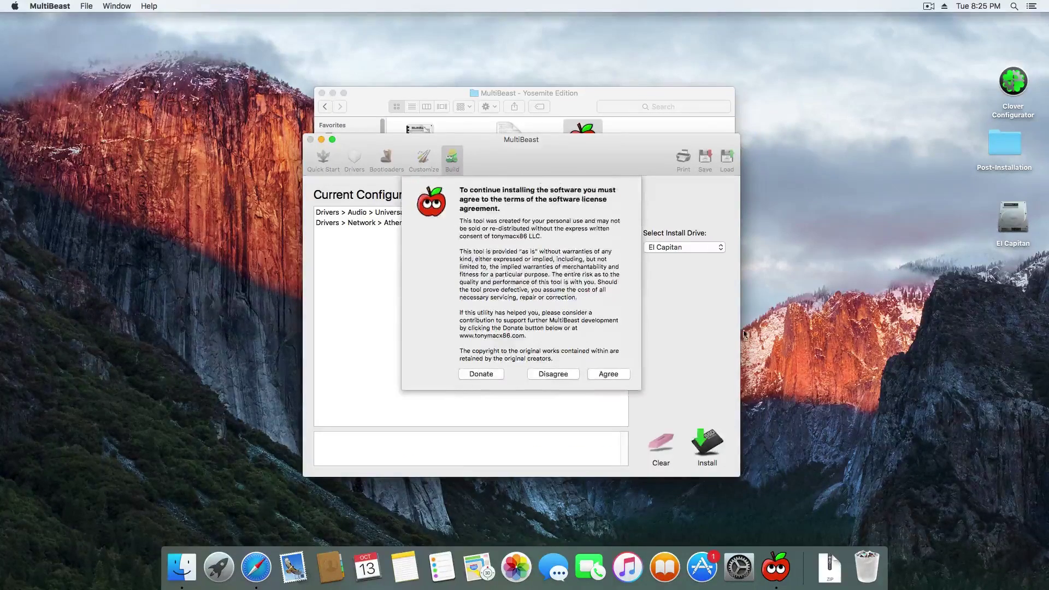
left_click(610, 375)
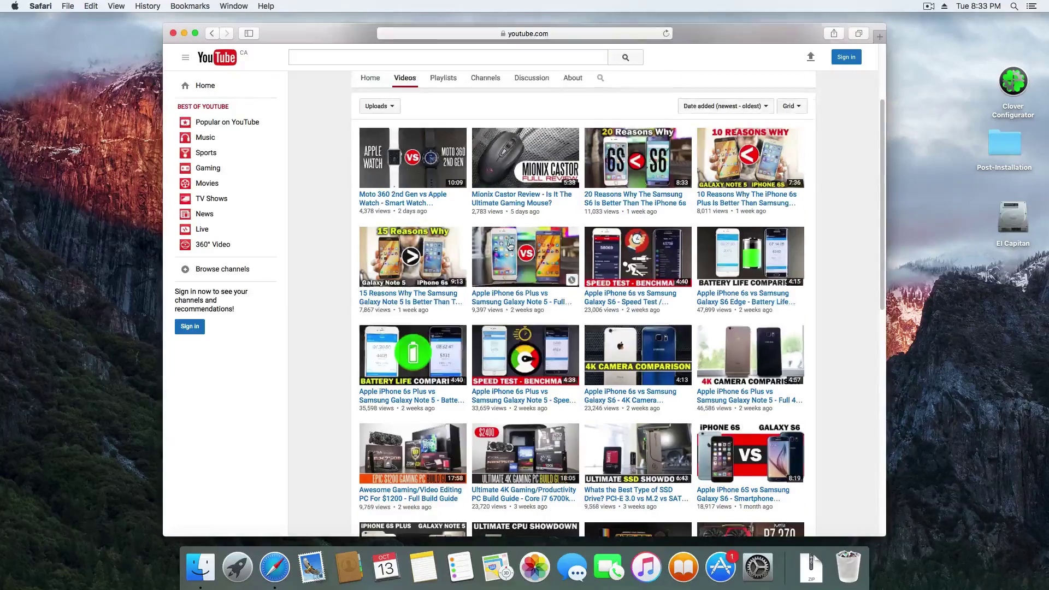
Play the Mionix Castor Review video on YouTube and toggle its sound, leaving it muted
scroll(505, 250, "down", 3)
scroll(506, 250, "up", 4)
scroll(505, 250, "up", 2)
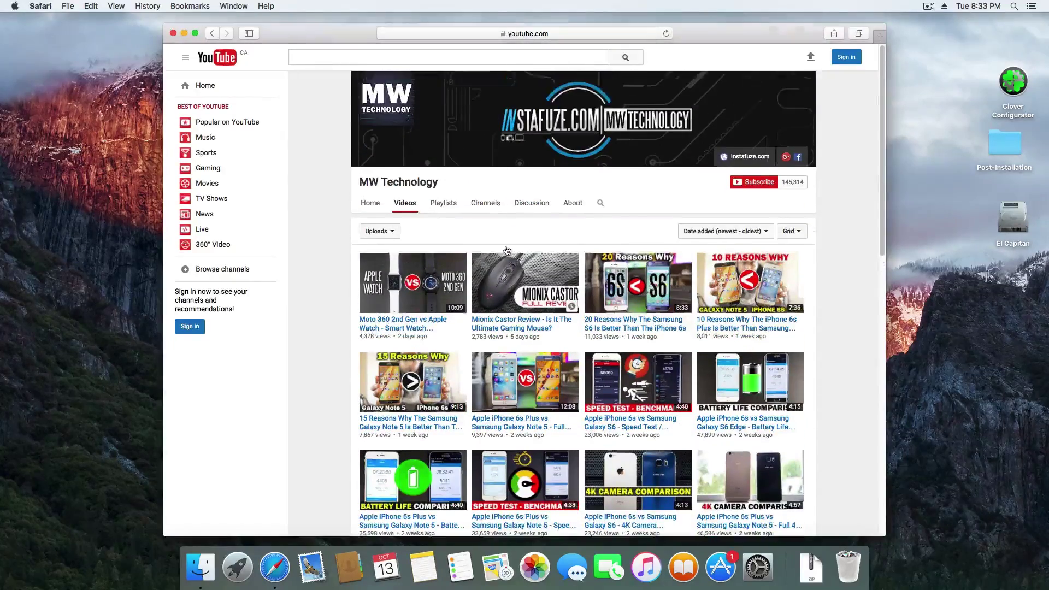
left_click(505, 275)
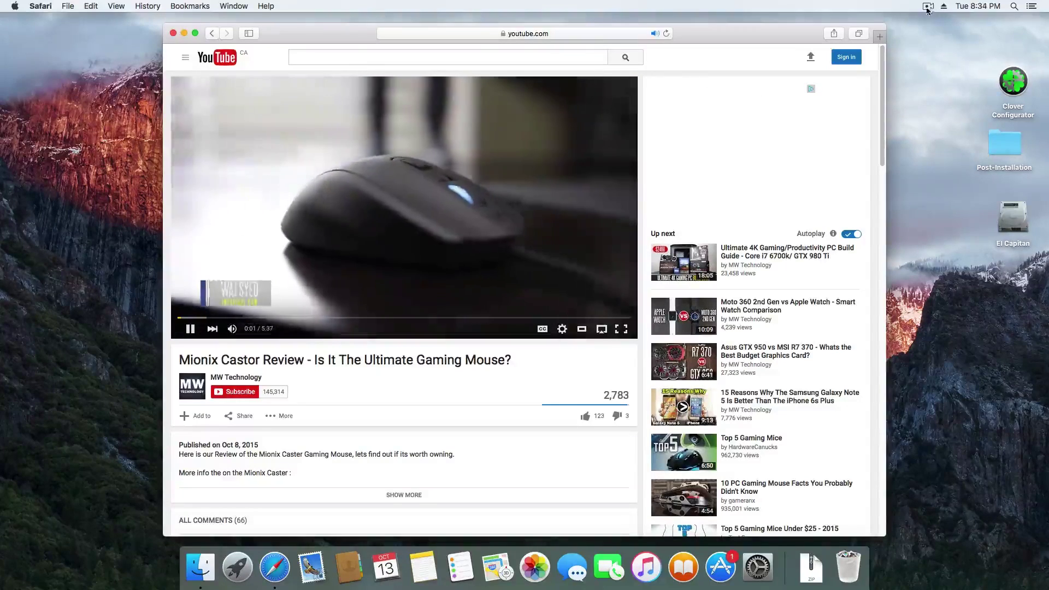
left_click(245, 331)
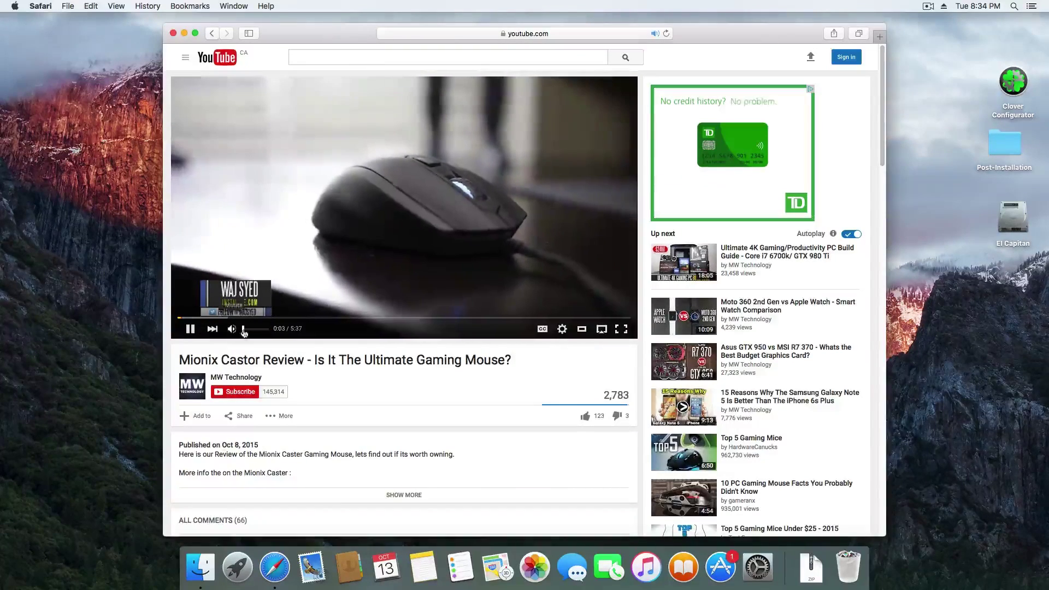
left_click(246, 331)
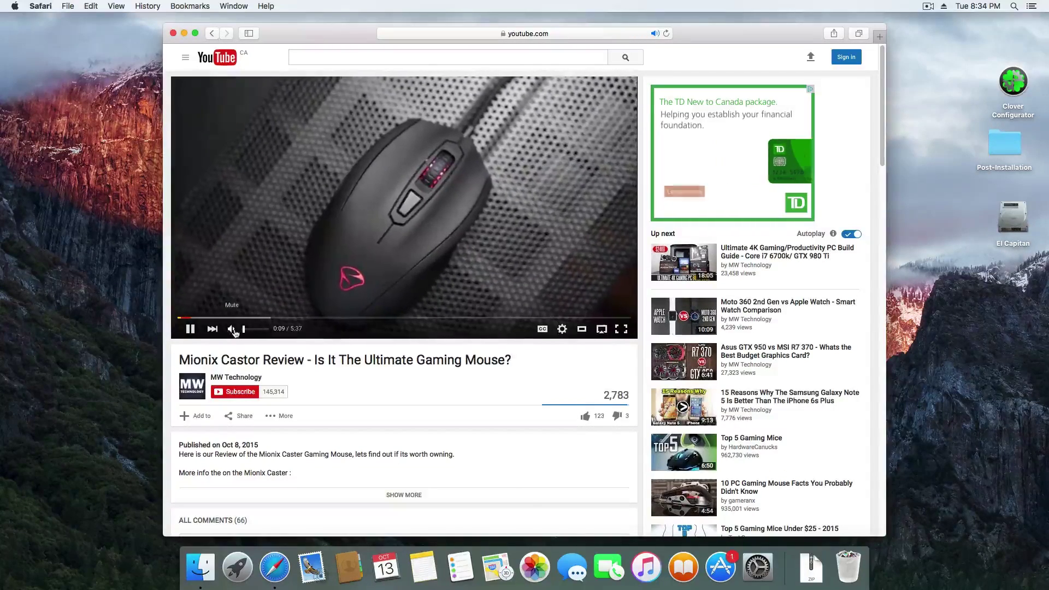
left_click(233, 330)
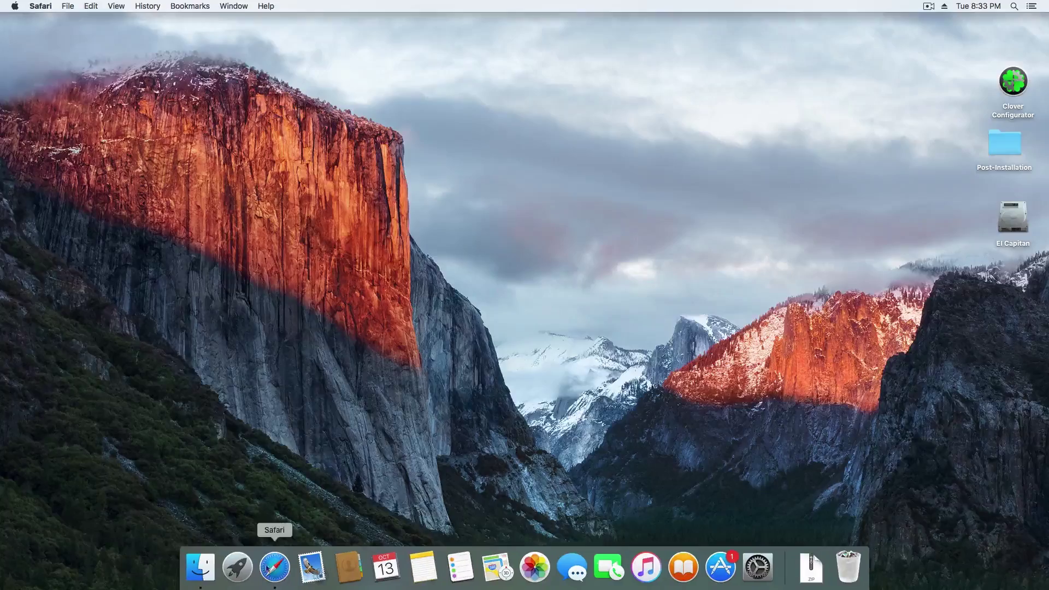
Launch Safari from the Dock, opening a window on the Favorites page with Apple, iCloud and Google
left_click(271, 571)
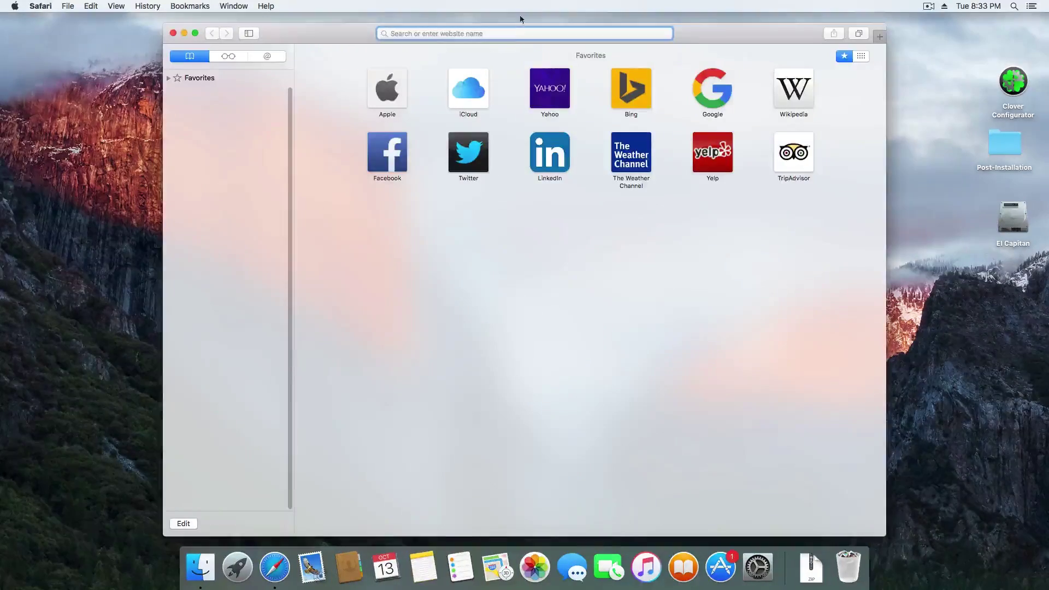